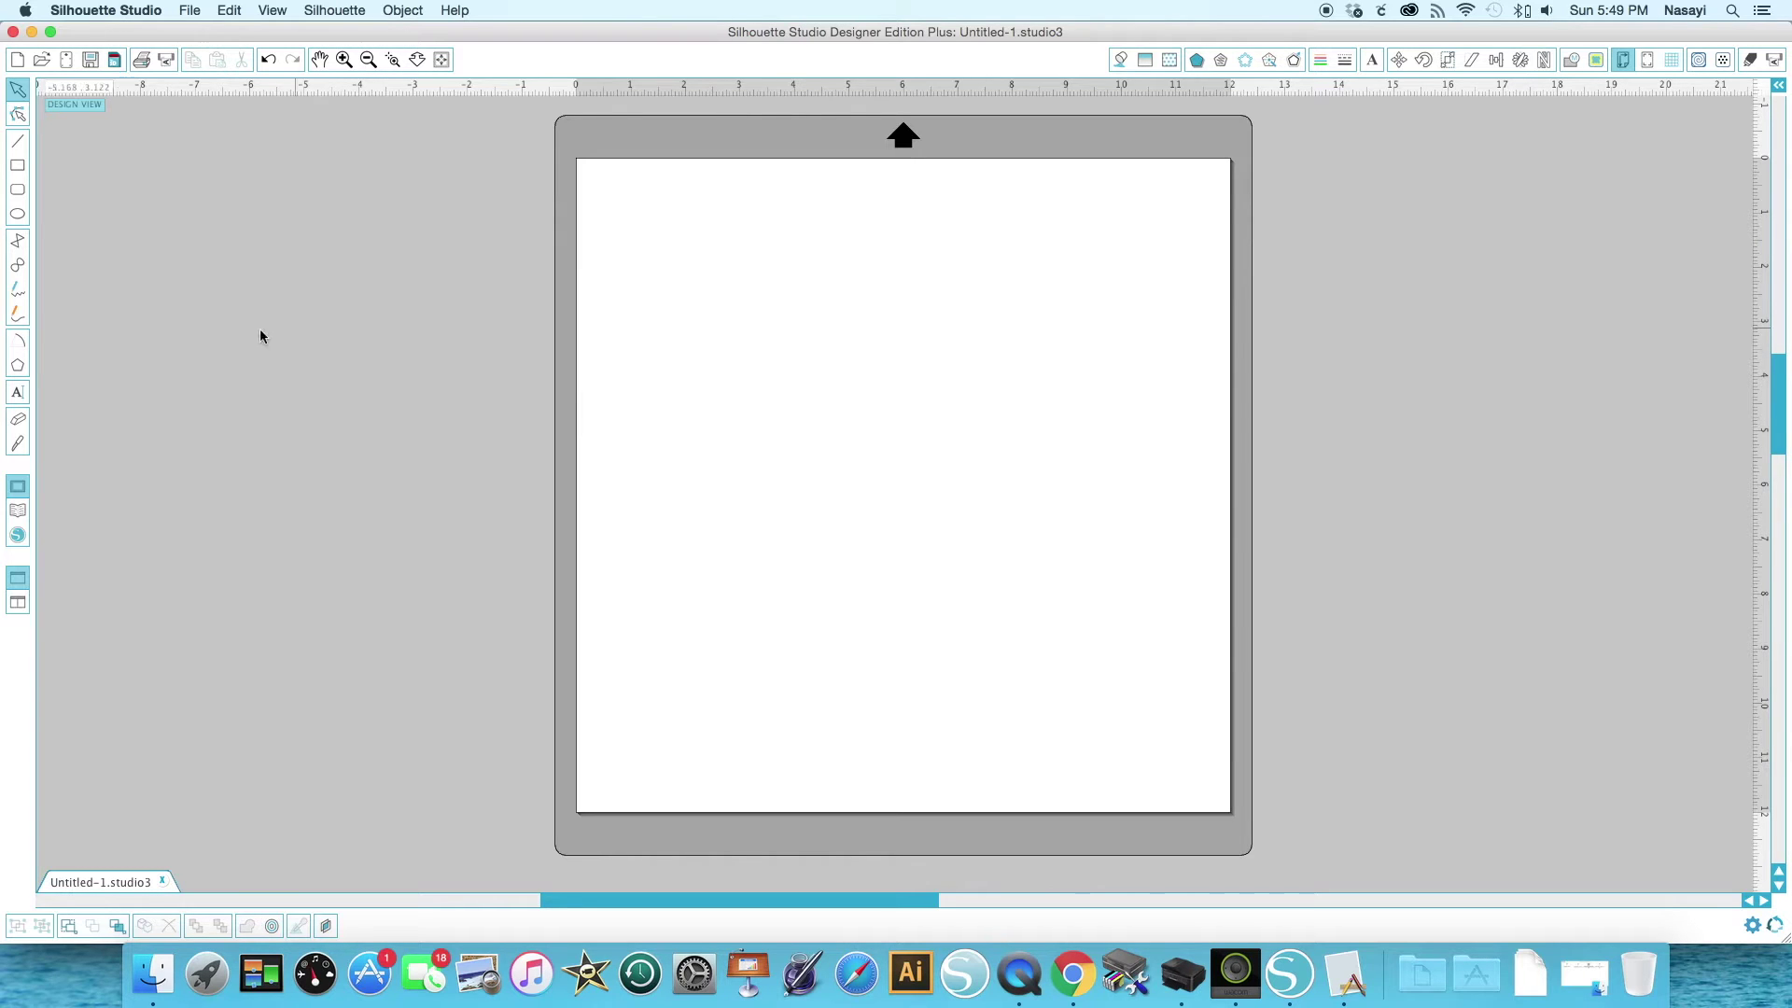
# Add the text 'hello' in Arial near the top left of the mat and highlight its letters
pyautogui.click(16, 395)
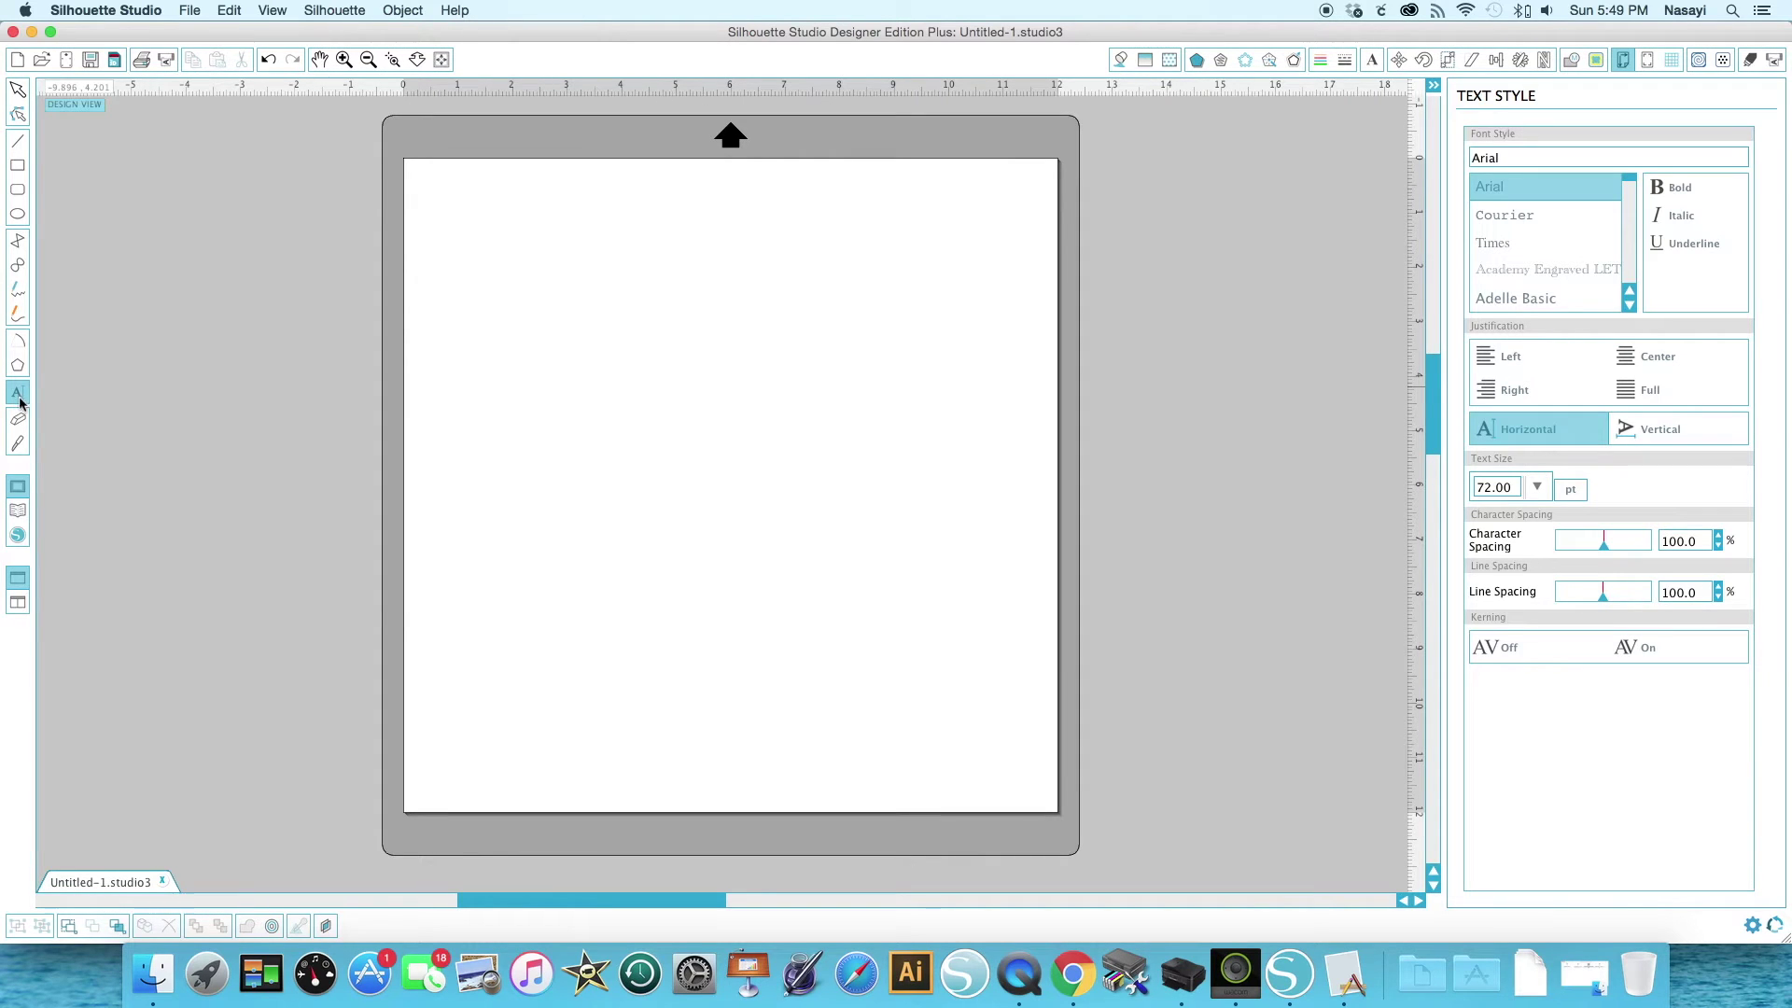
pyautogui.click(535, 281)
pyautogui.write('hello')
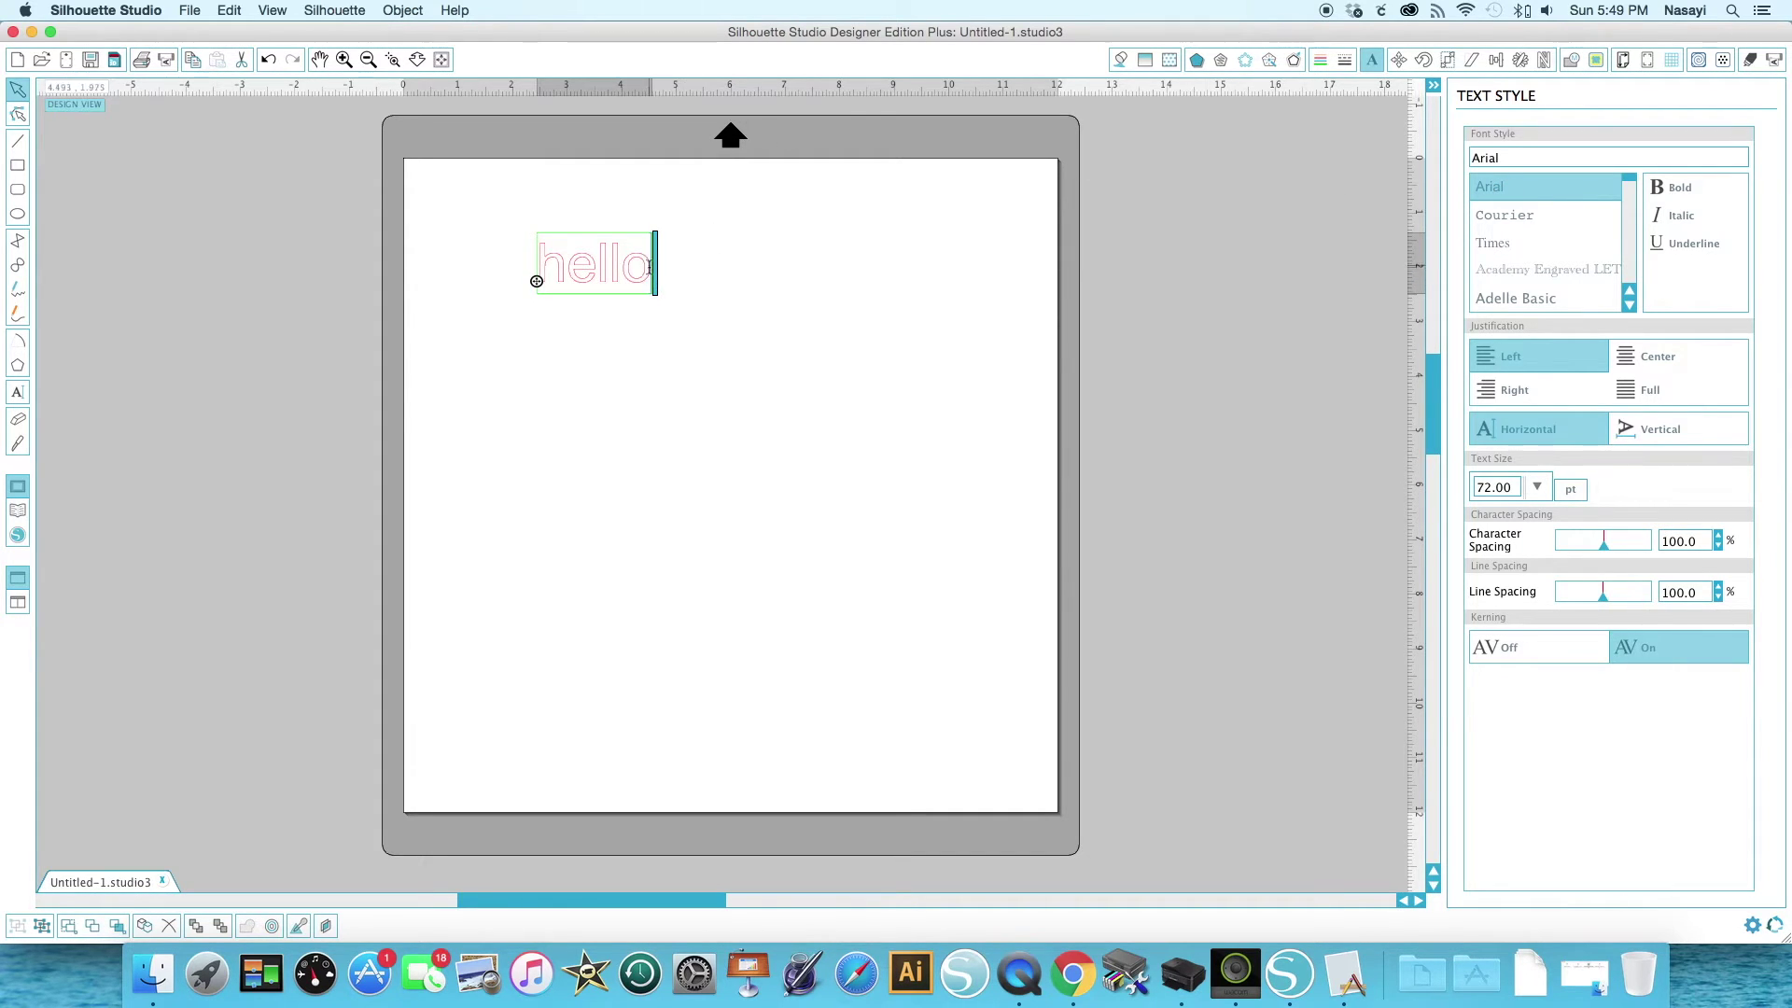
pyautogui.moveTo(653, 273); pyautogui.dragTo(540, 265)
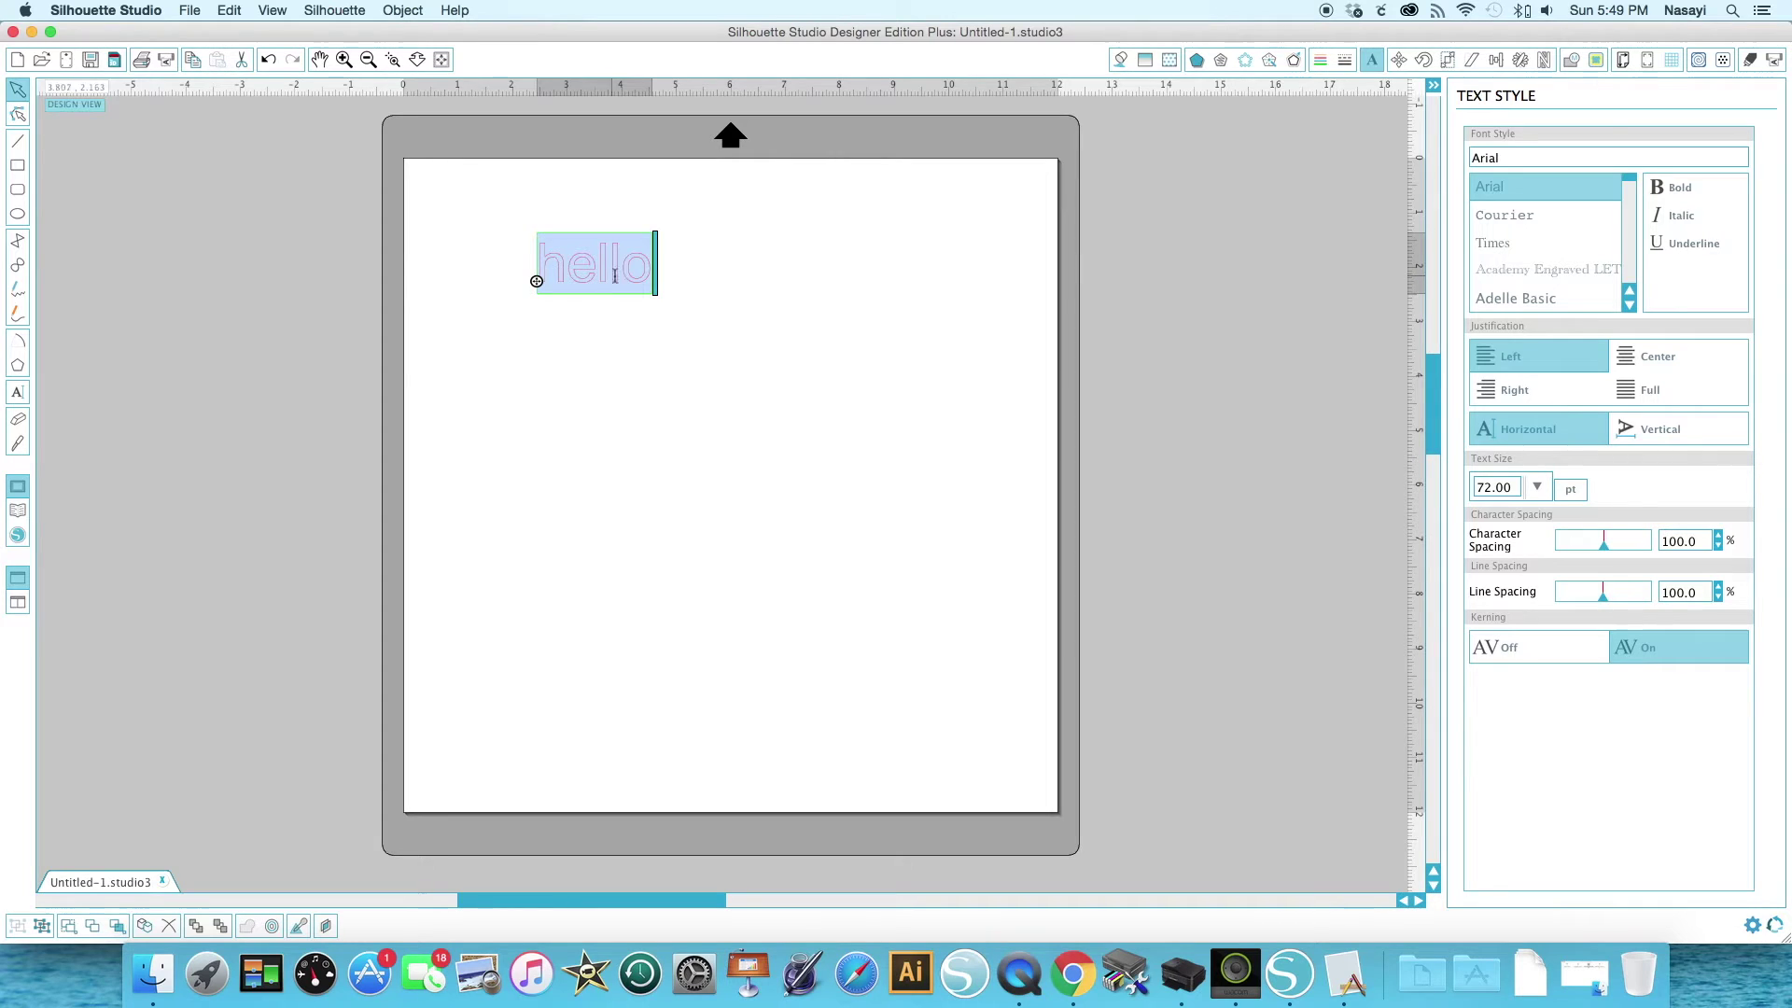
# Set hello in the Adelle Basic font
pyautogui.click(1631, 309)
pyautogui.click(1631, 309)
pyautogui.click(1630, 309)
pyautogui.click(1630, 309)
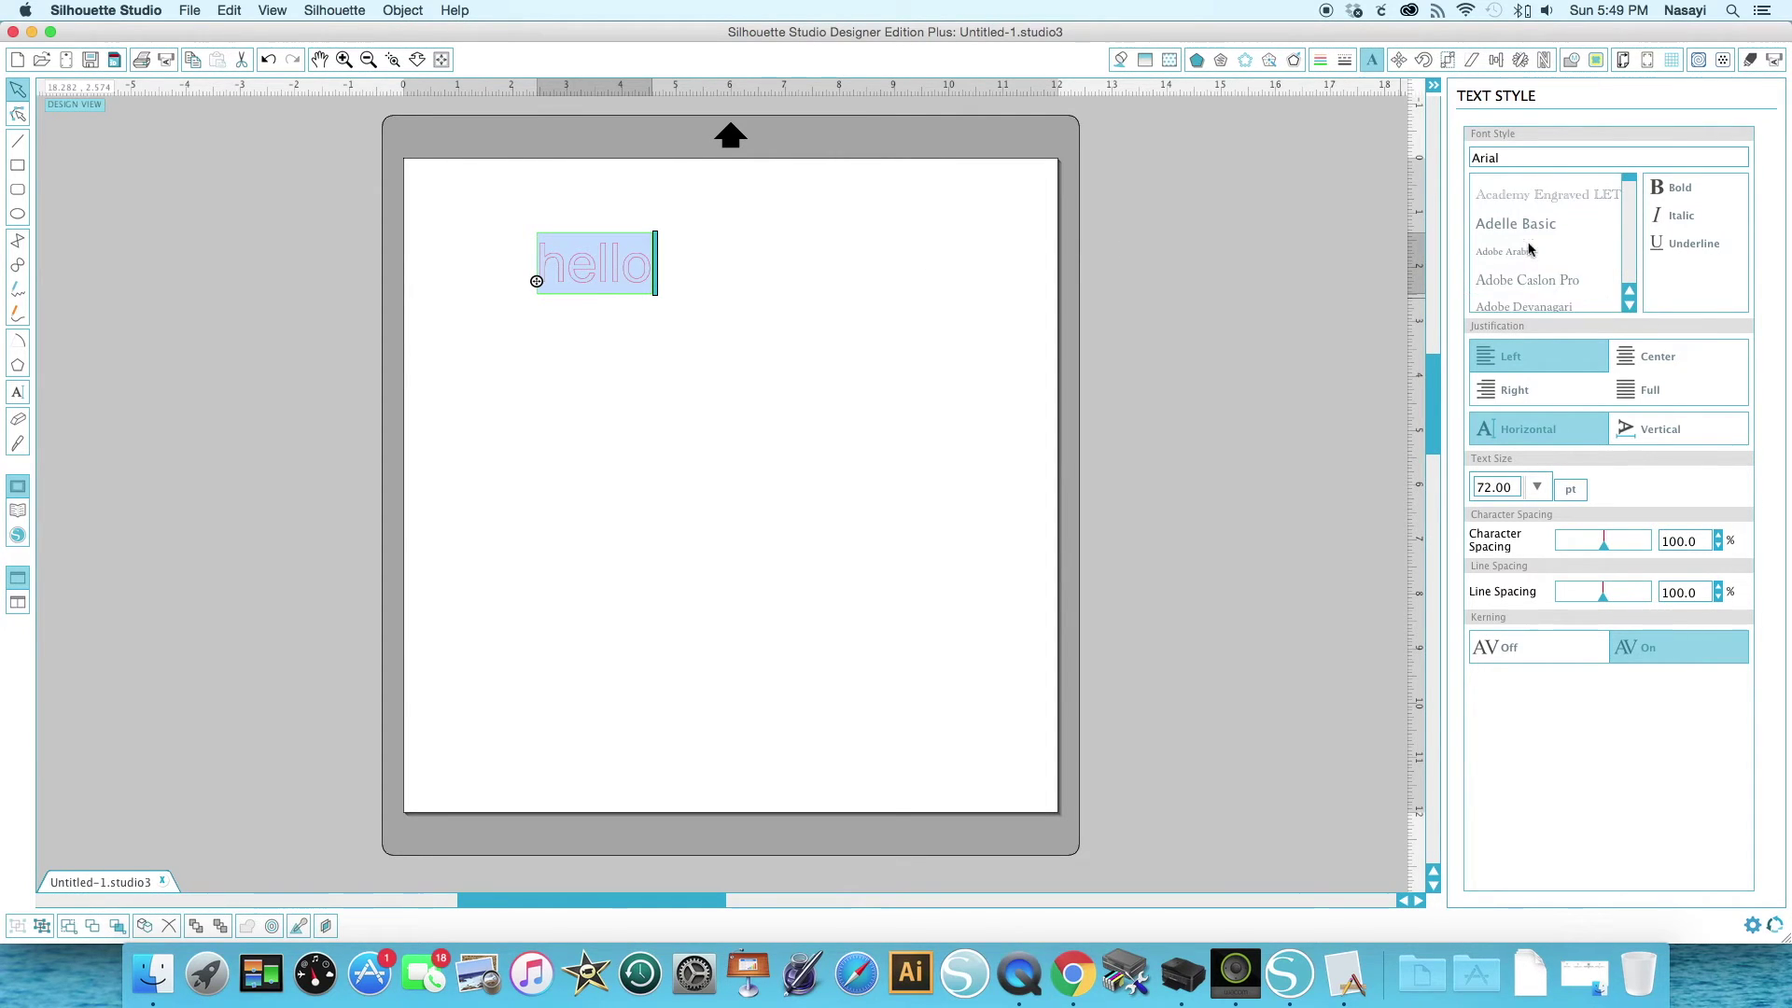
pyautogui.click(1508, 225)
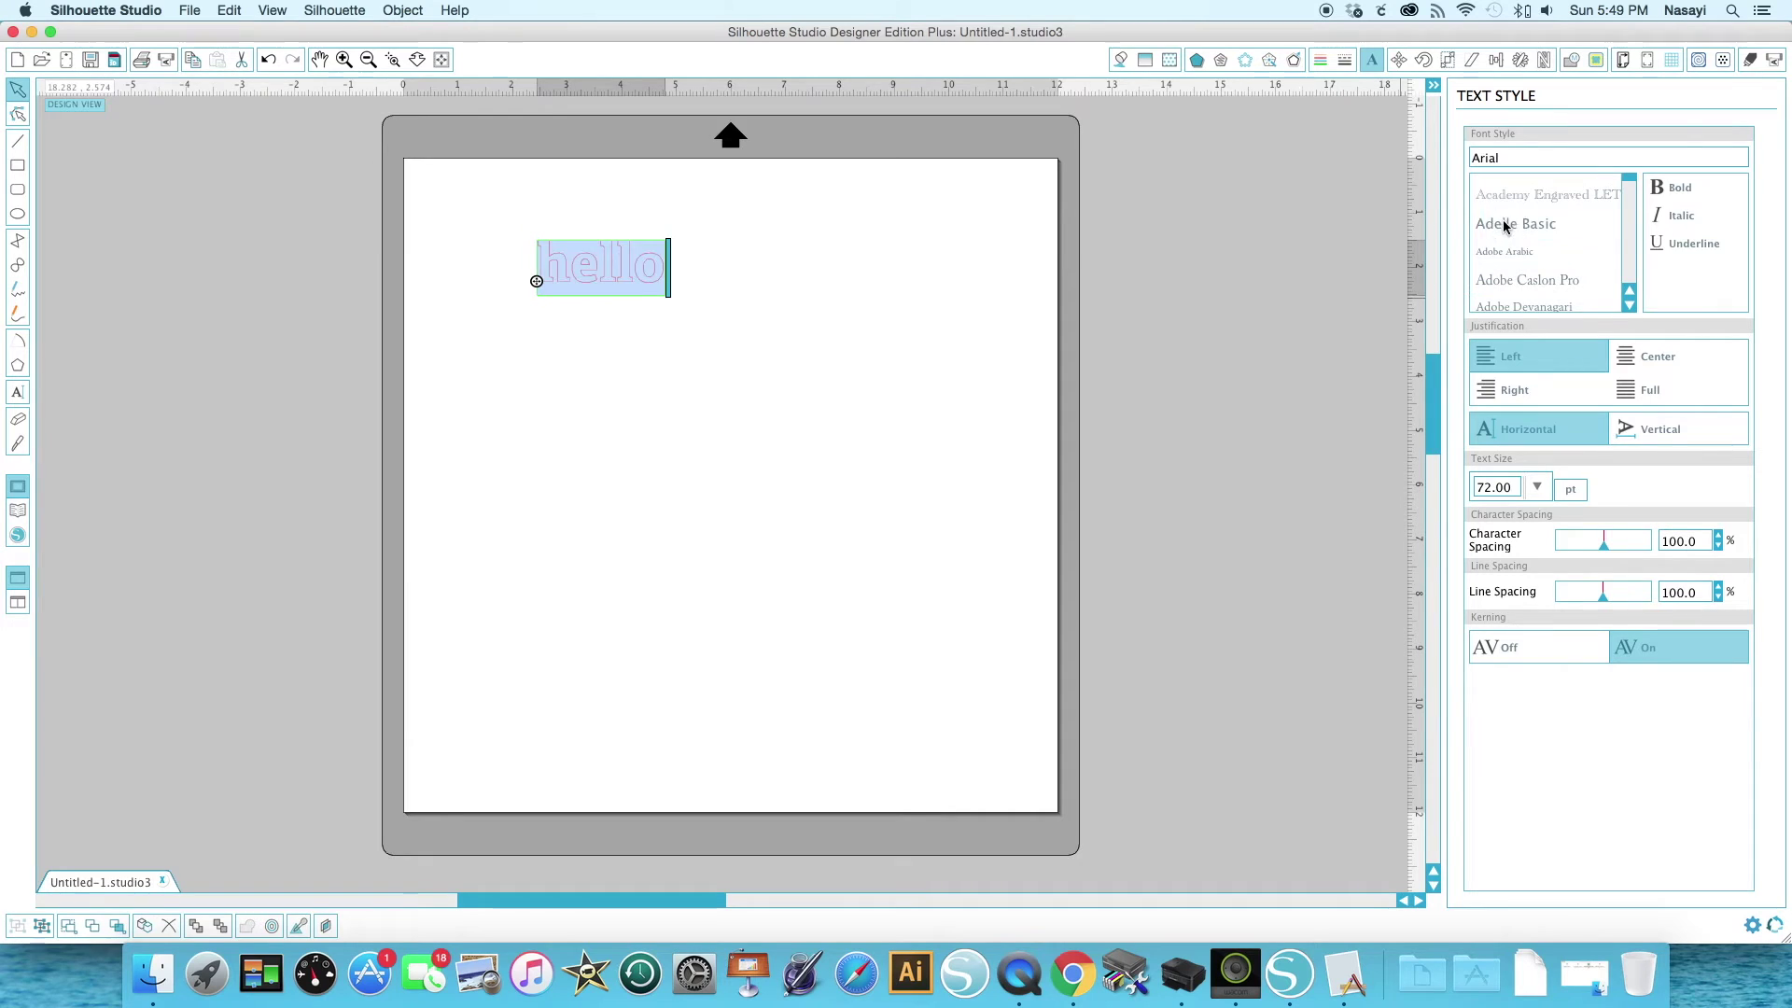
# Switch hello to the Aliquam font
pyautogui.click(1630, 307)
pyautogui.click(1630, 307)
pyautogui.click(1630, 307)
pyautogui.click(1630, 307)
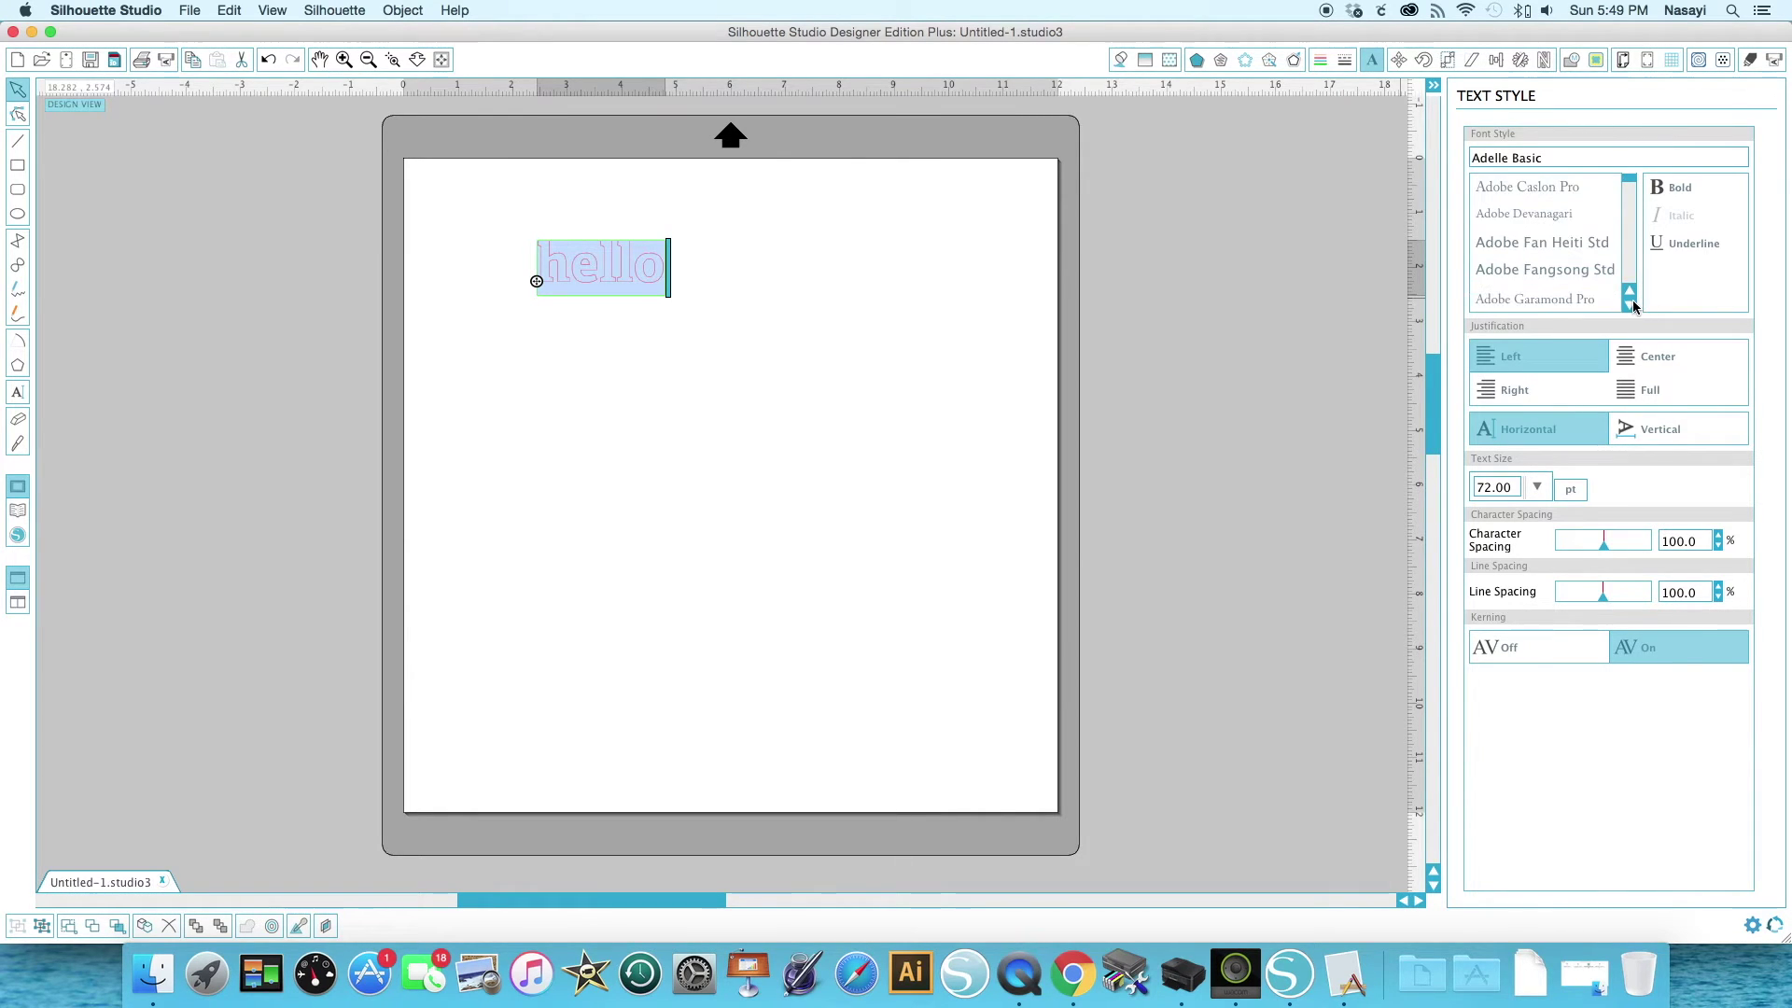
pyautogui.click(1630, 306)
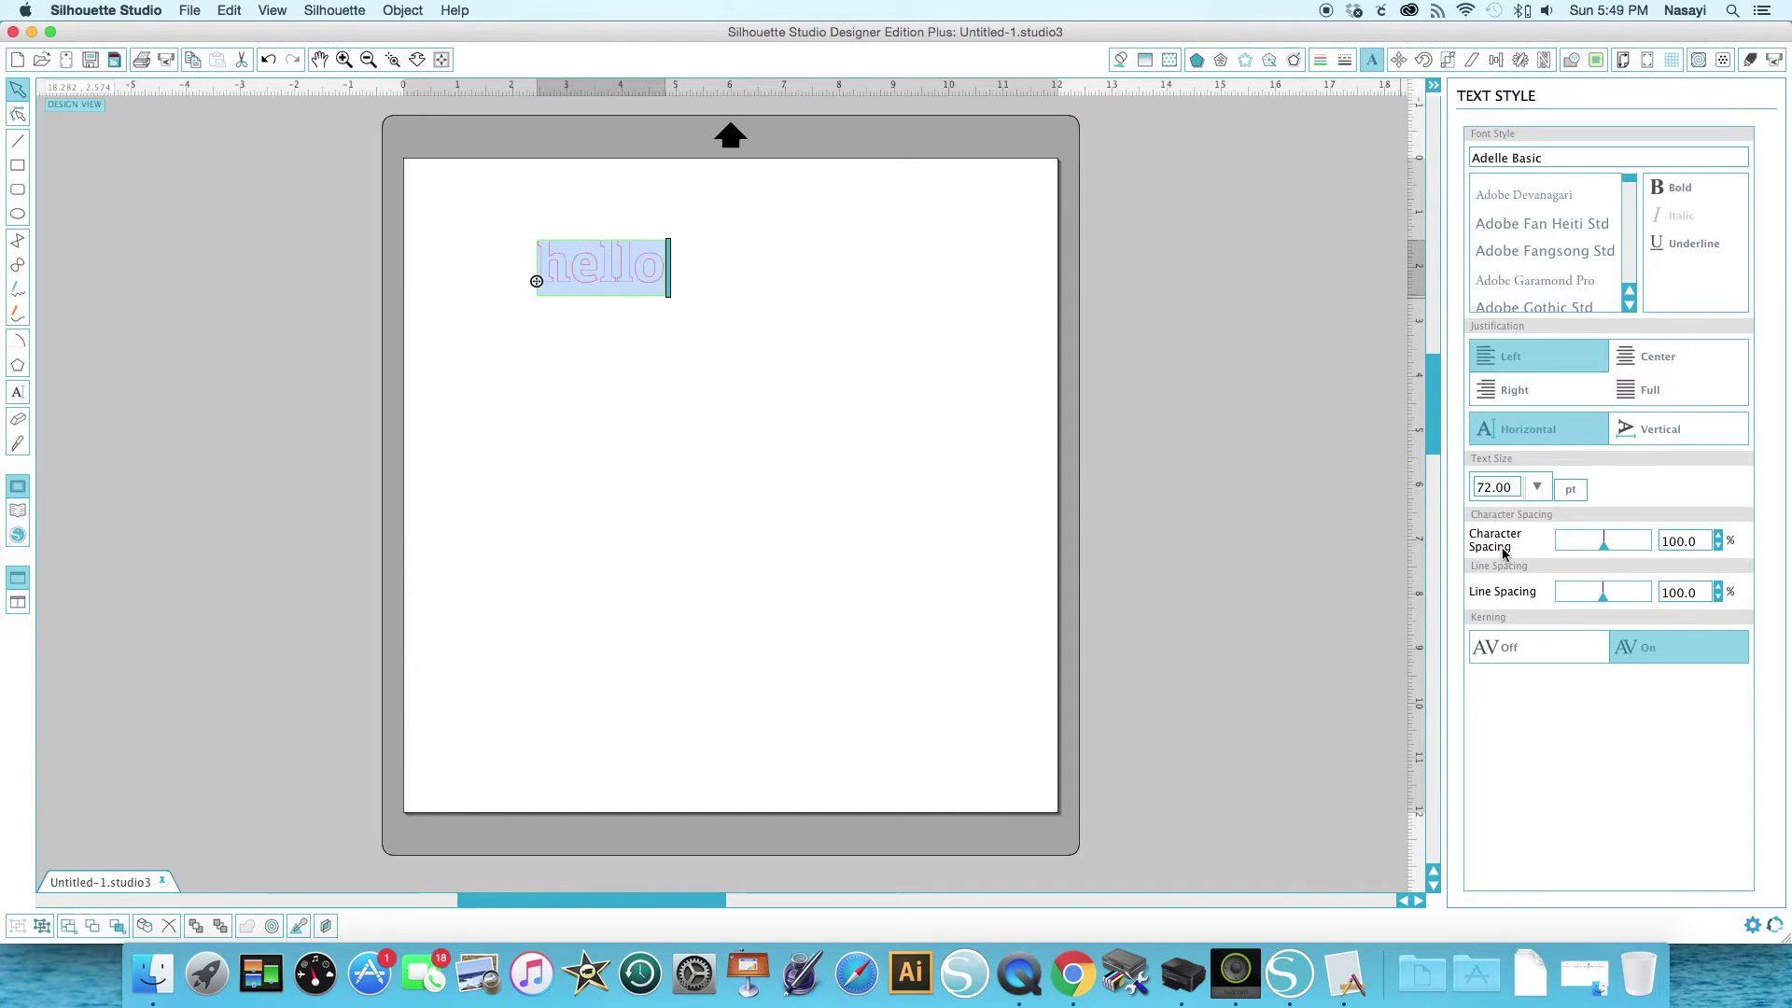
pyautogui.click(1629, 308)
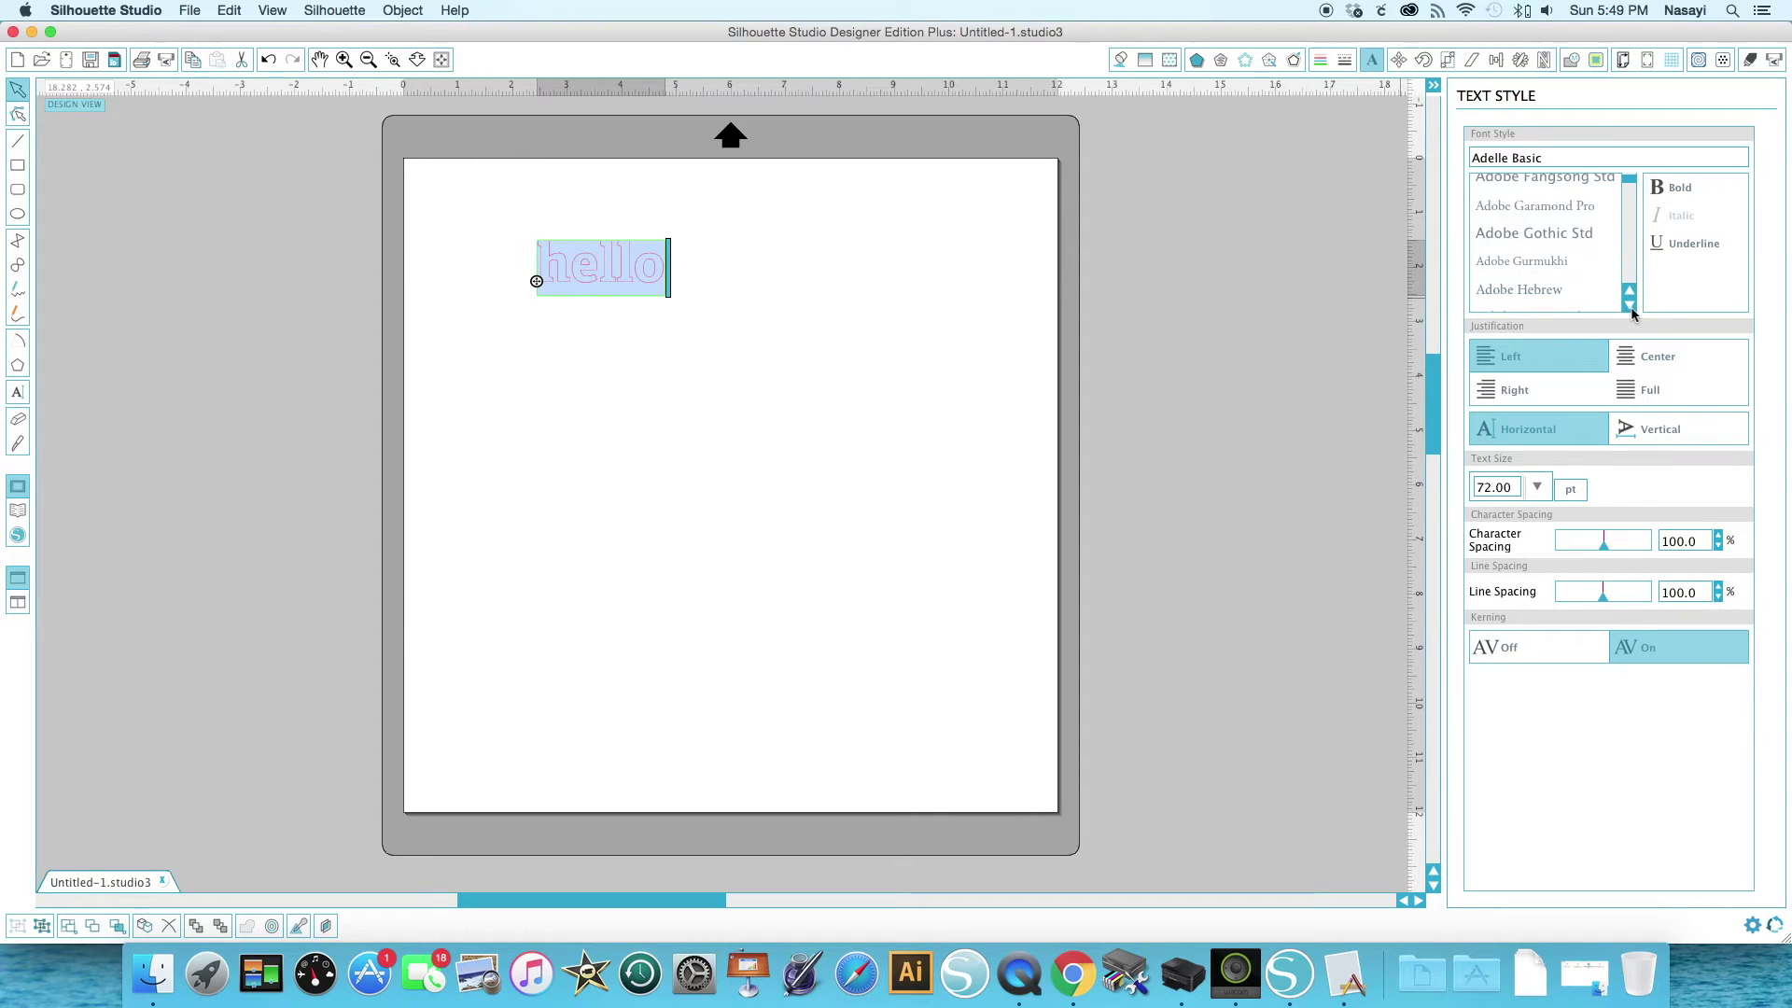
pyautogui.click(1629, 308)
pyautogui.click(1629, 308)
pyautogui.click(1629, 308)
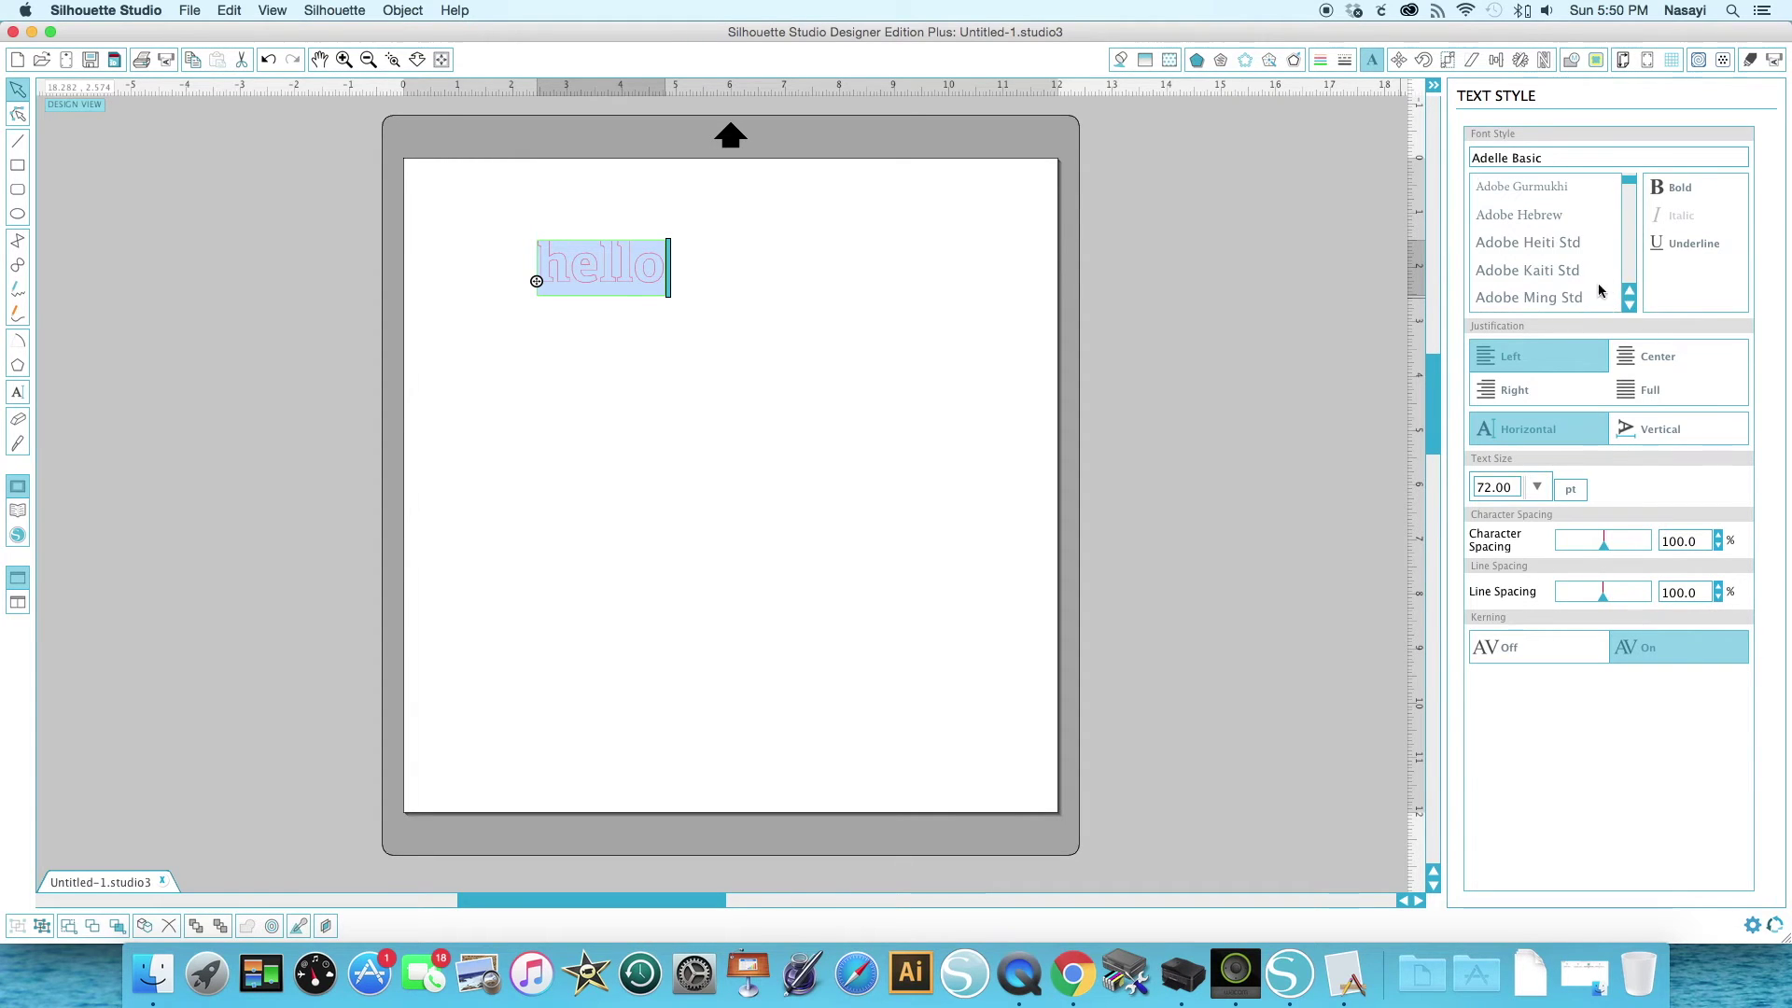
pyautogui.click(1628, 308)
pyautogui.click(1629, 308)
pyautogui.click(1628, 308)
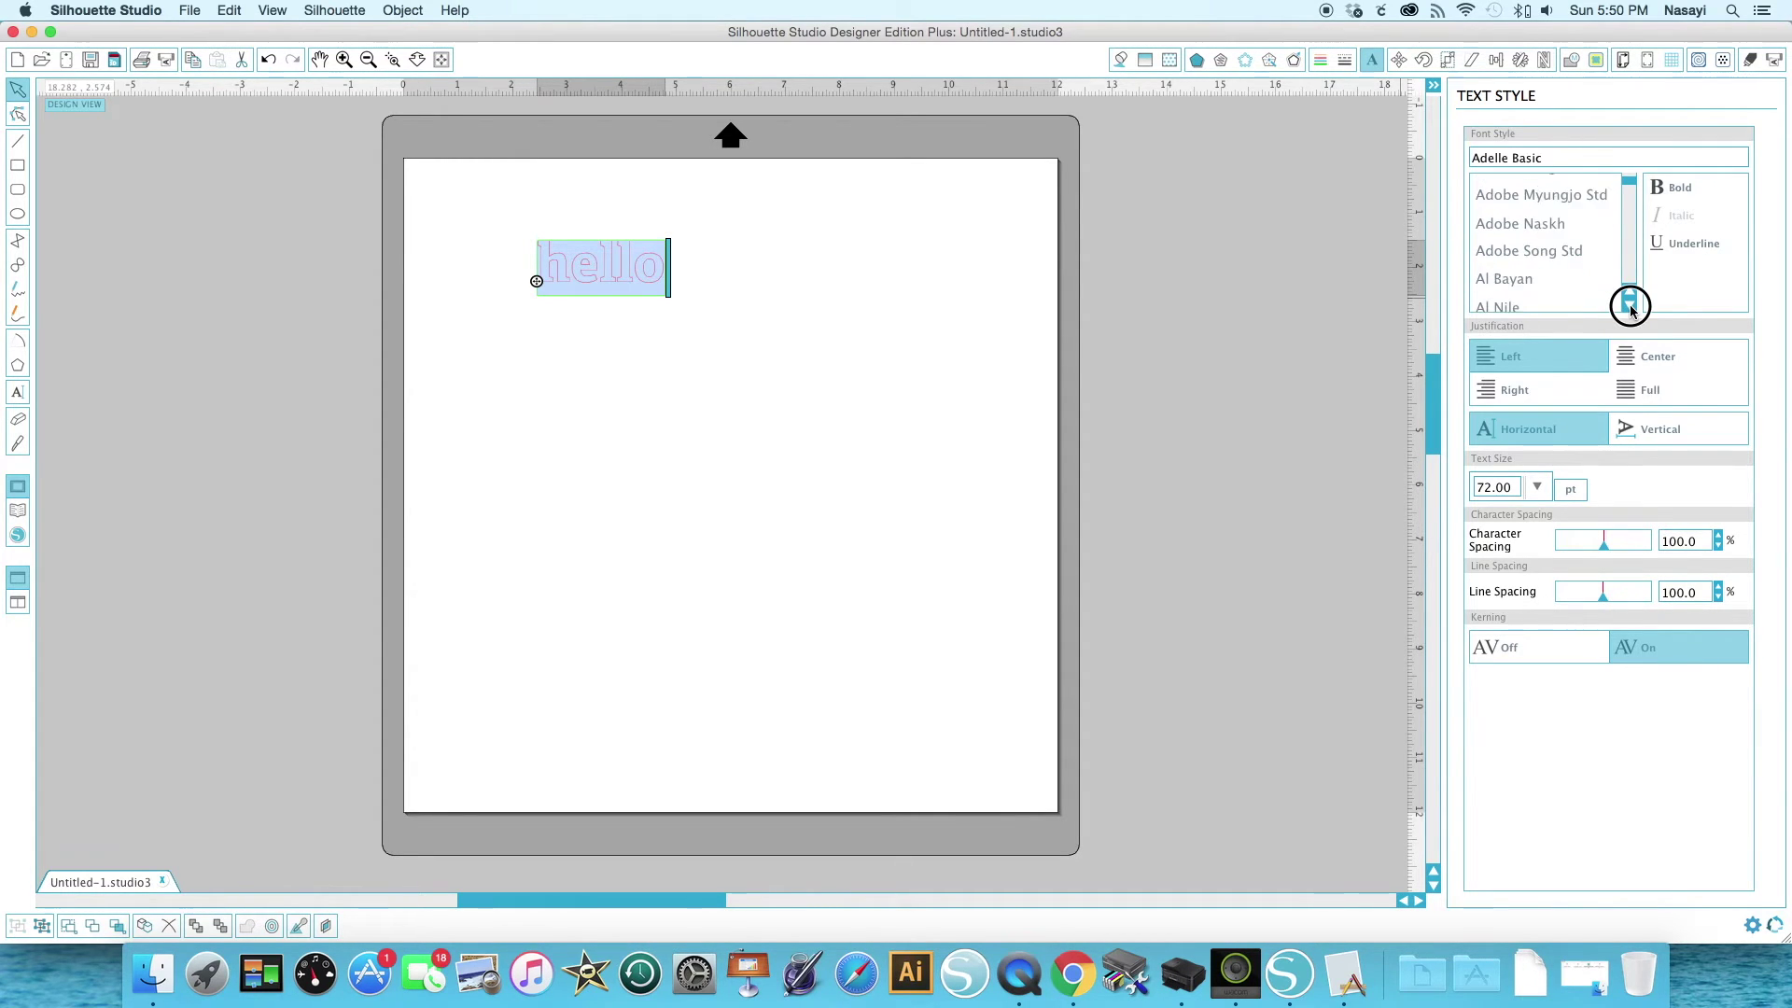
pyautogui.click(1628, 308)
pyautogui.click(1629, 308)
pyautogui.click(1629, 308)
pyautogui.click(1629, 308)
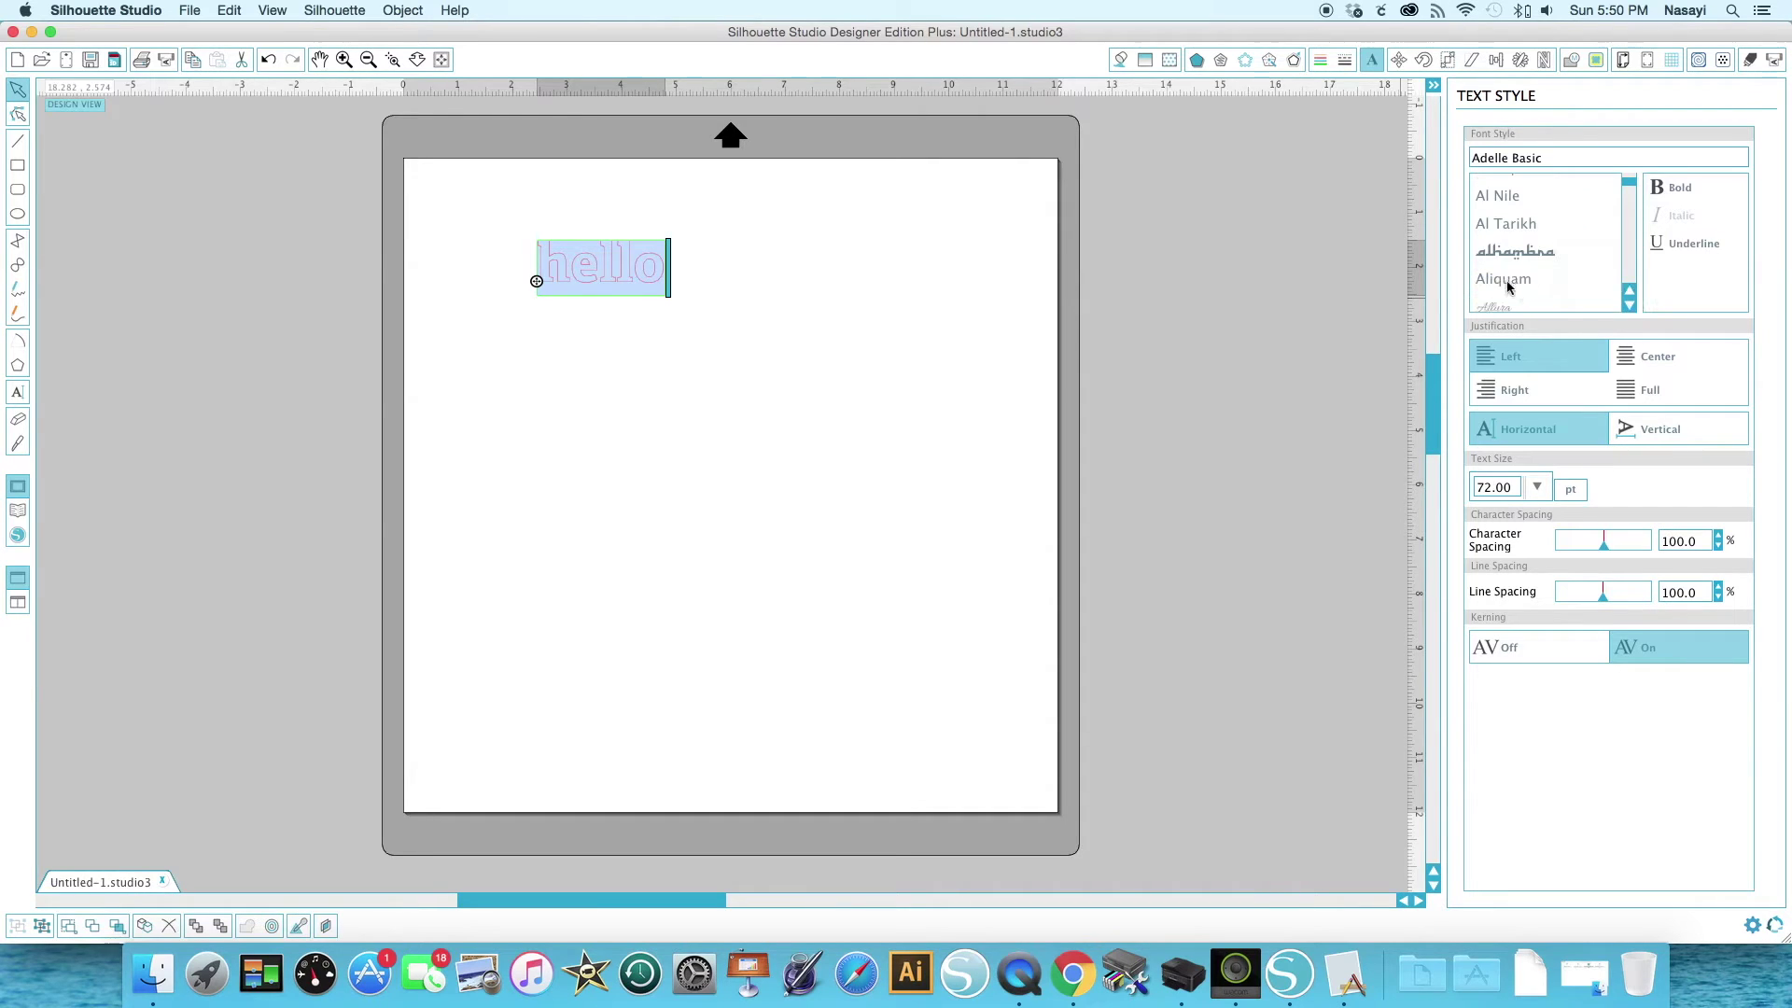
pyautogui.click(1506, 280)
# Change hello to the Allura script font and select the font name field
pyautogui.click(1628, 306)
pyautogui.click(1628, 306)
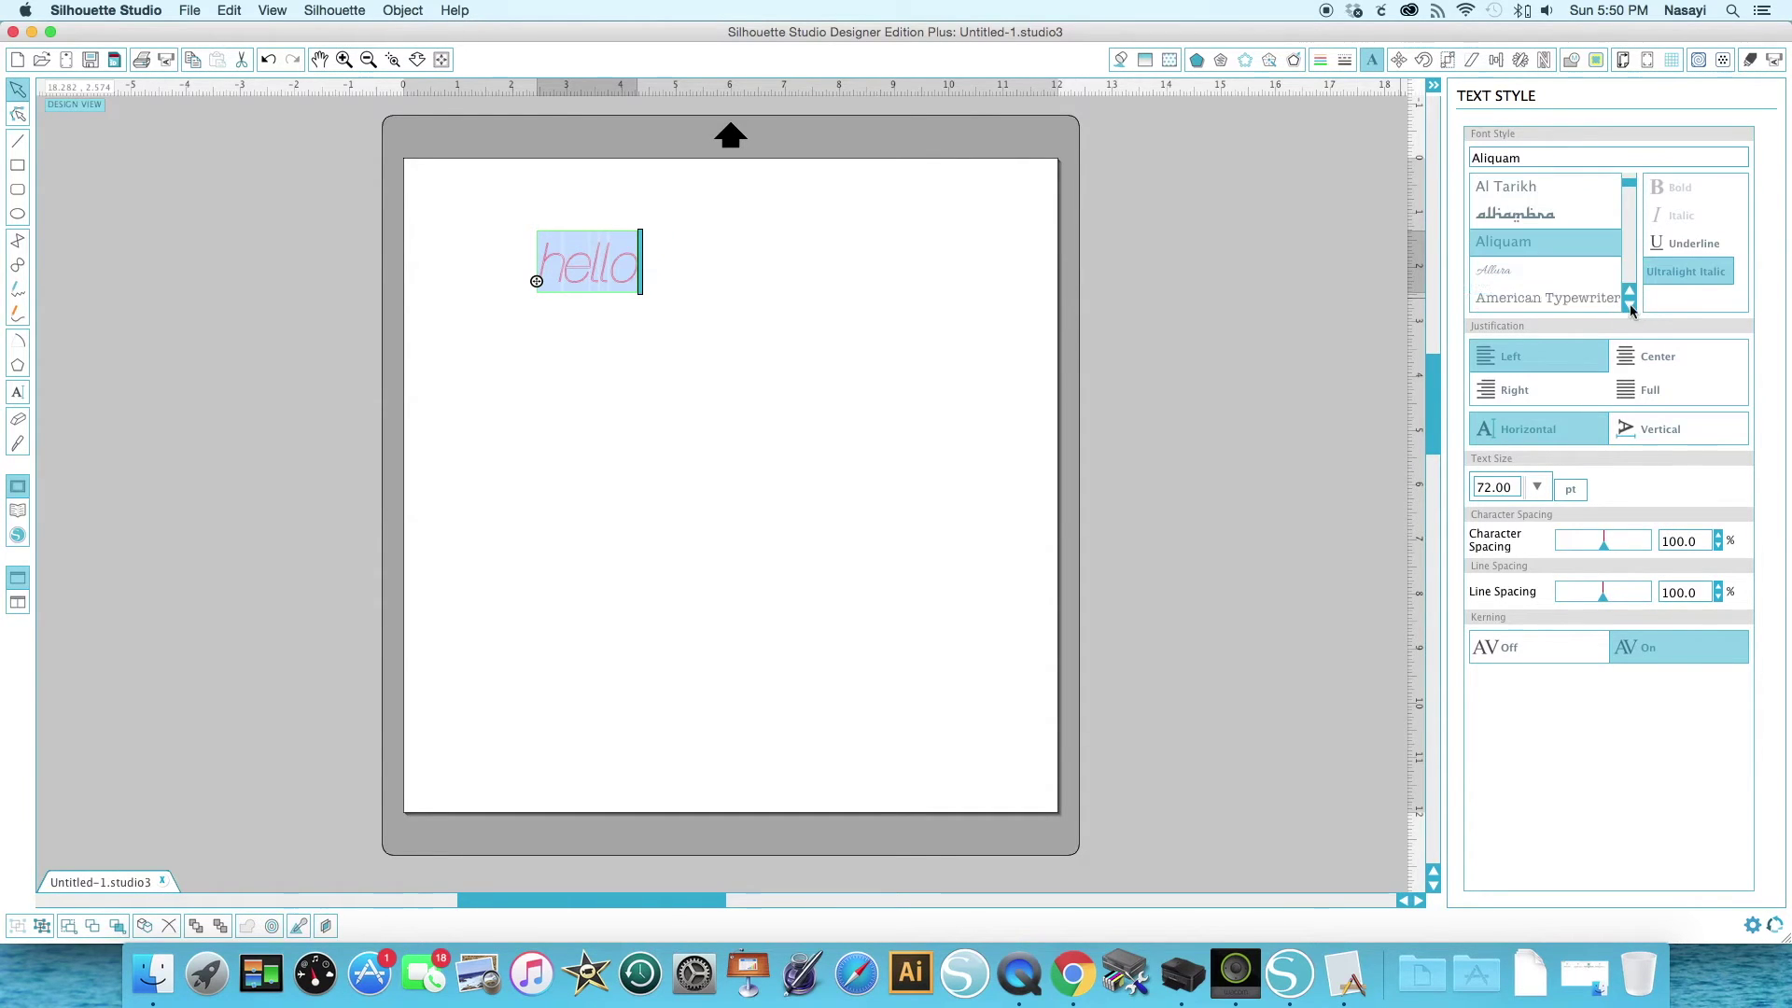
pyautogui.click(1500, 276)
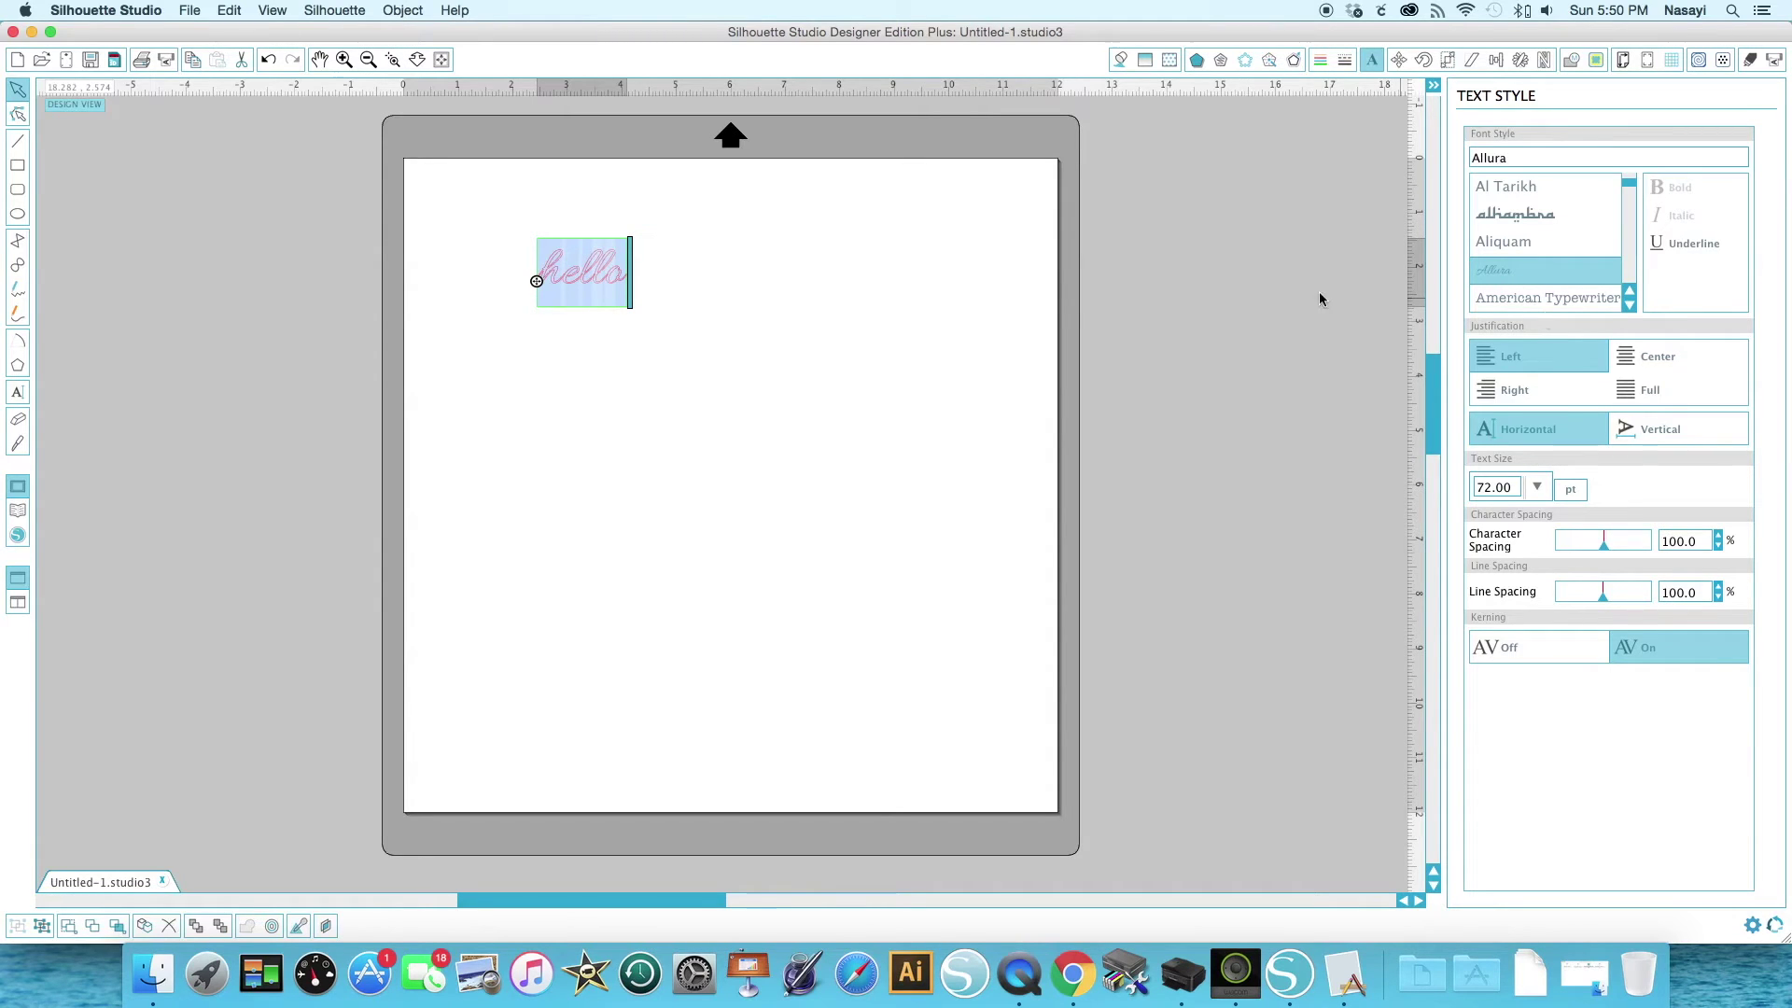
pyautogui.moveTo(1519, 159); pyautogui.dragTo(1452, 151)
# Search 'blac', apply Billabong to hello, then deselect and reselect the text object
pyautogui.write('blackmoor LET')
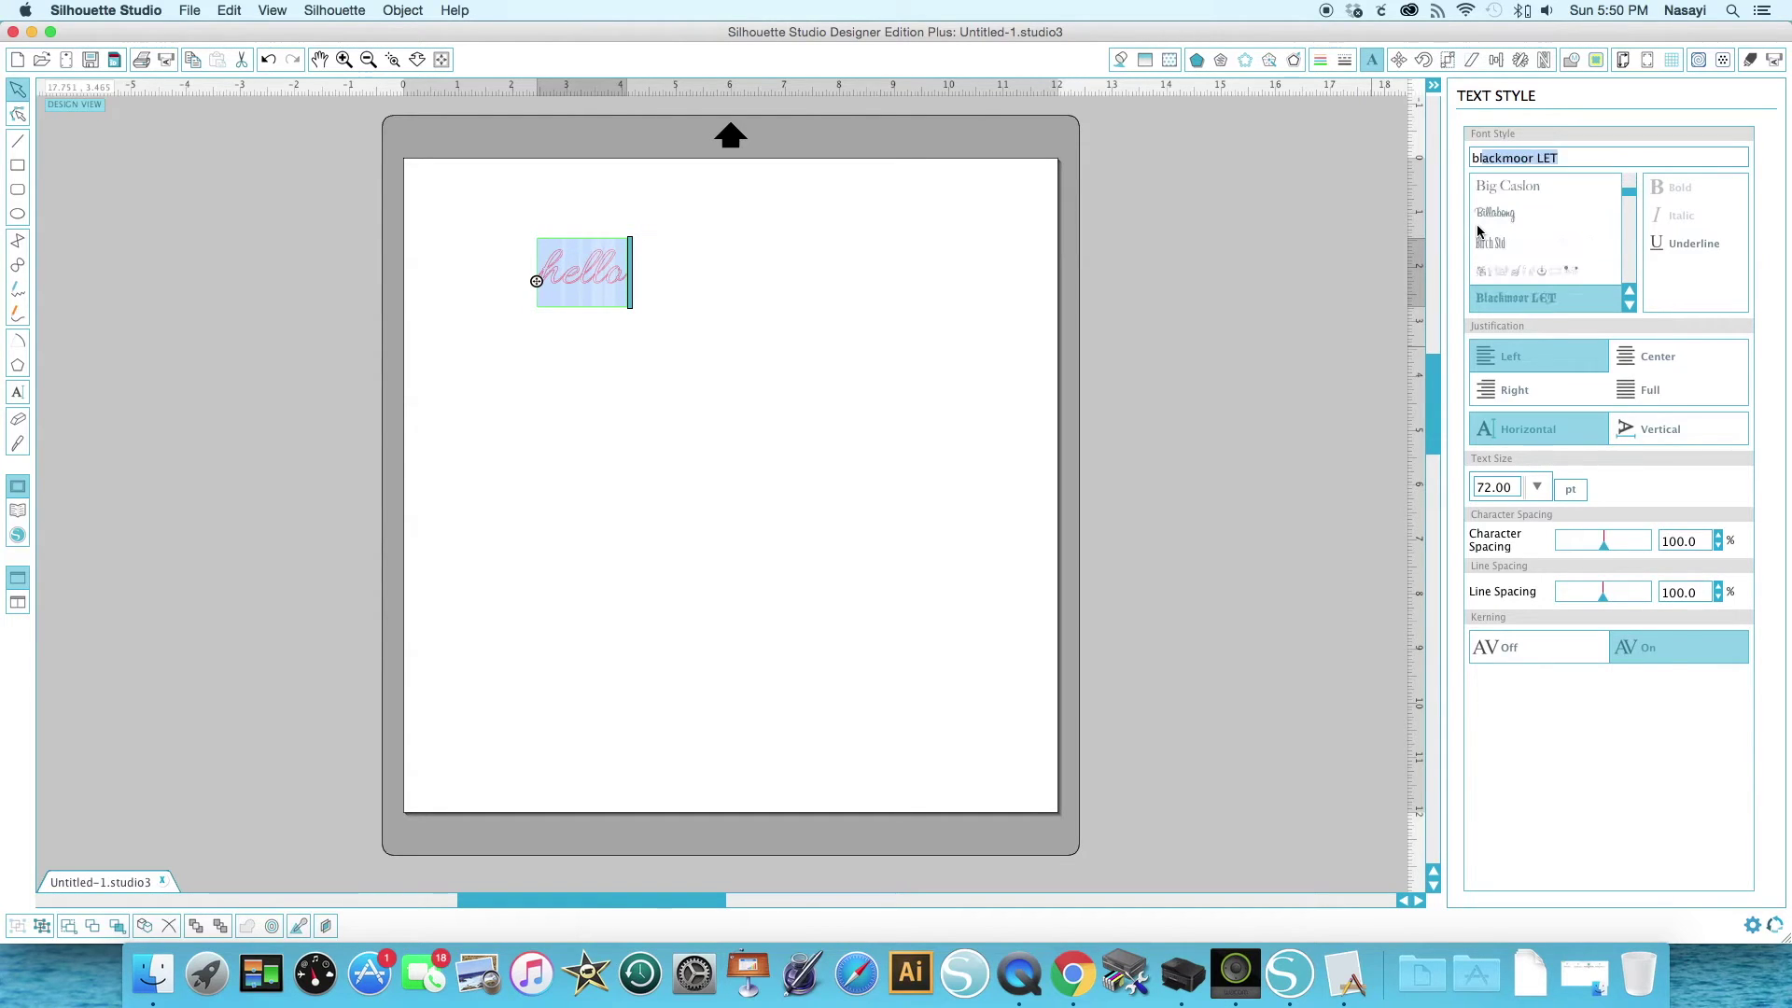
pyautogui.click(1501, 214)
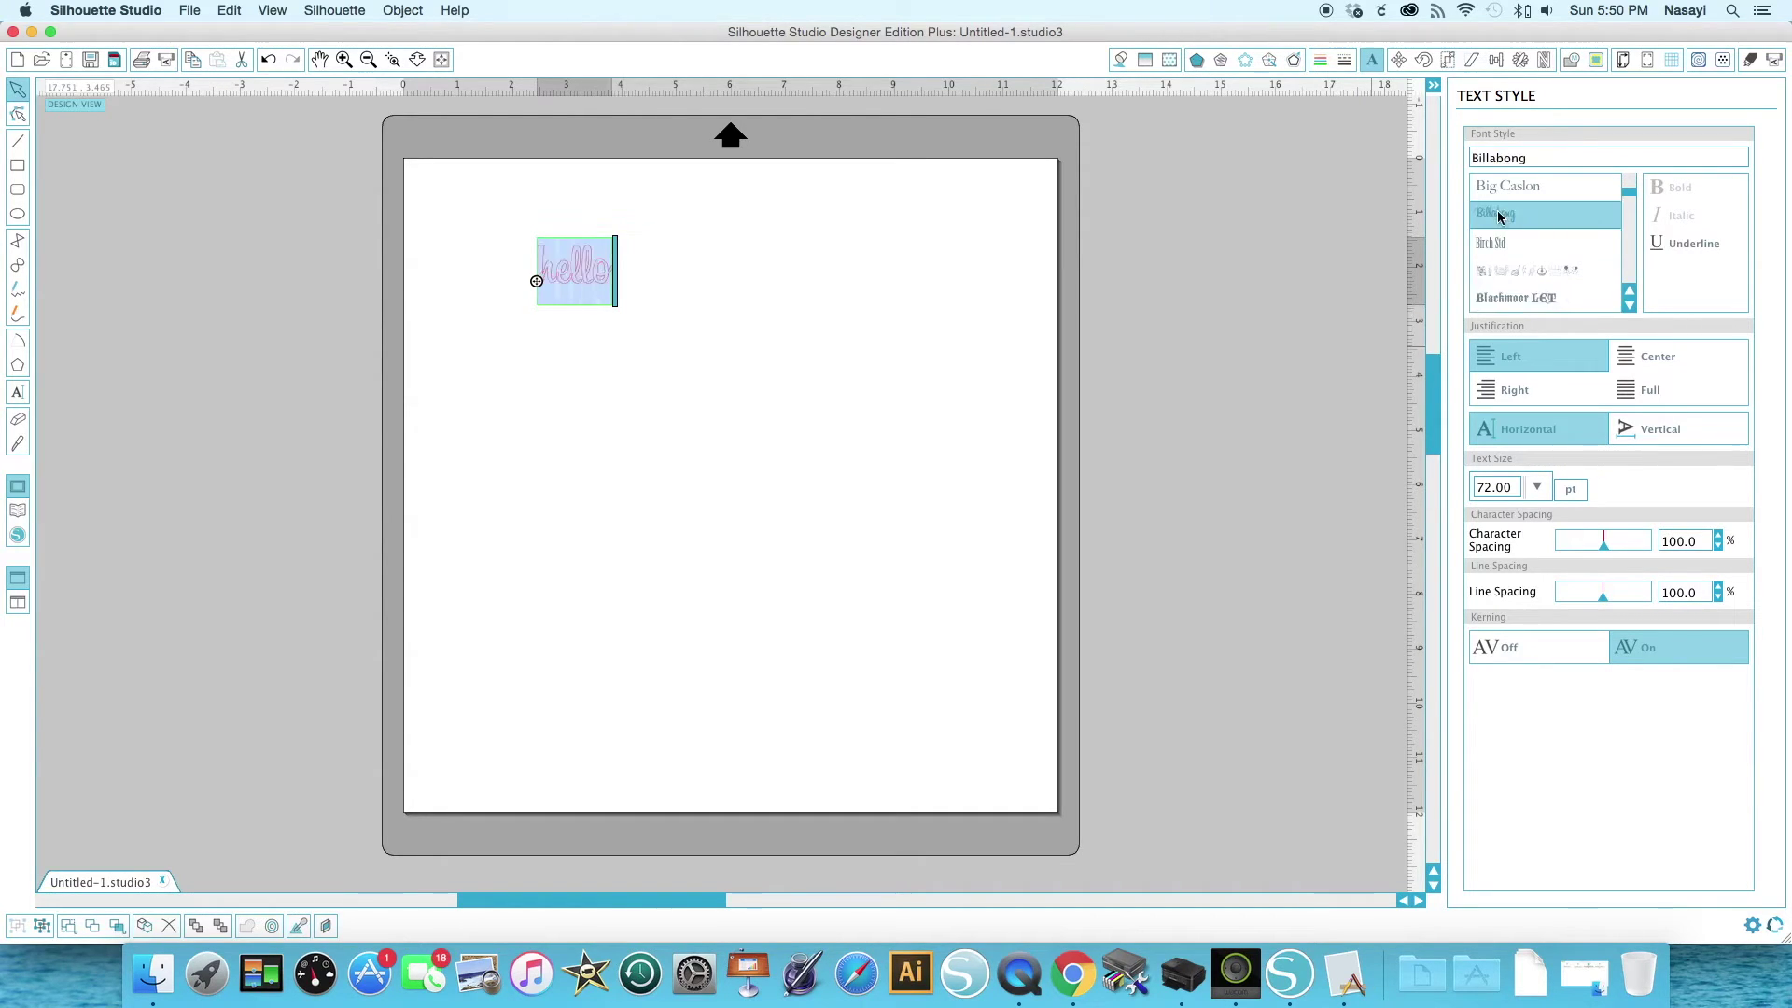
pyautogui.click(1327, 330)
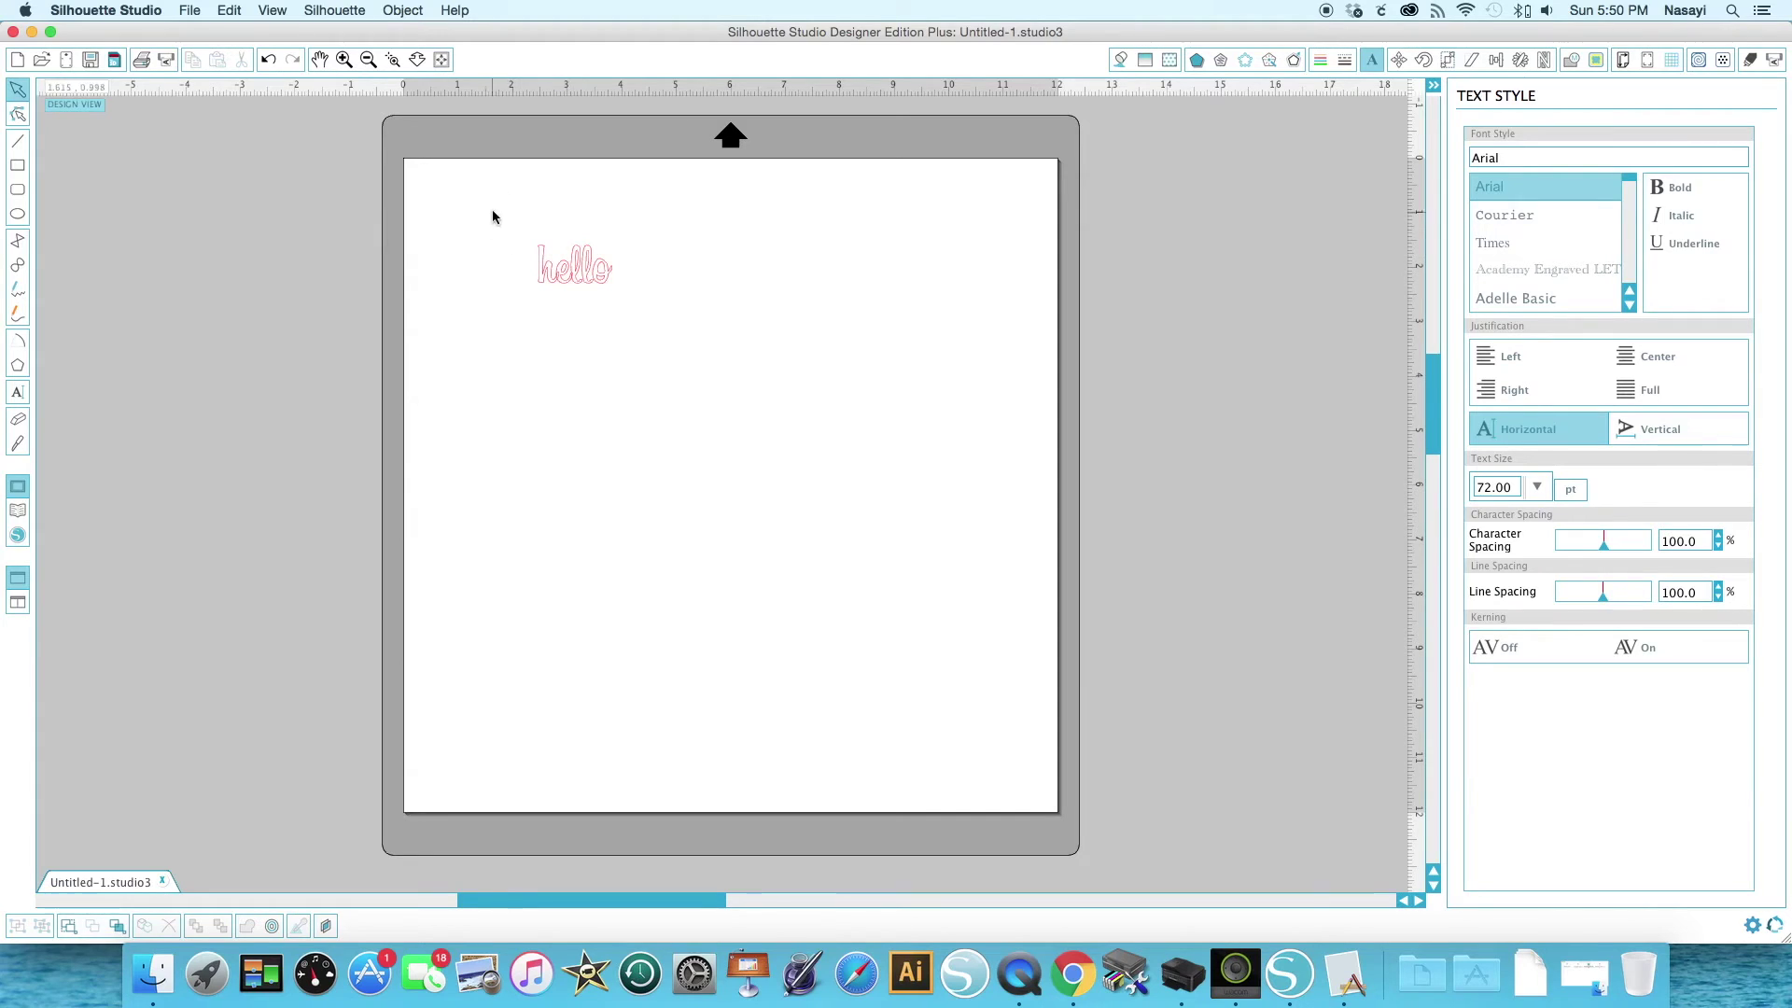
pyautogui.moveTo(495, 215); pyautogui.dragTo(935, 616)
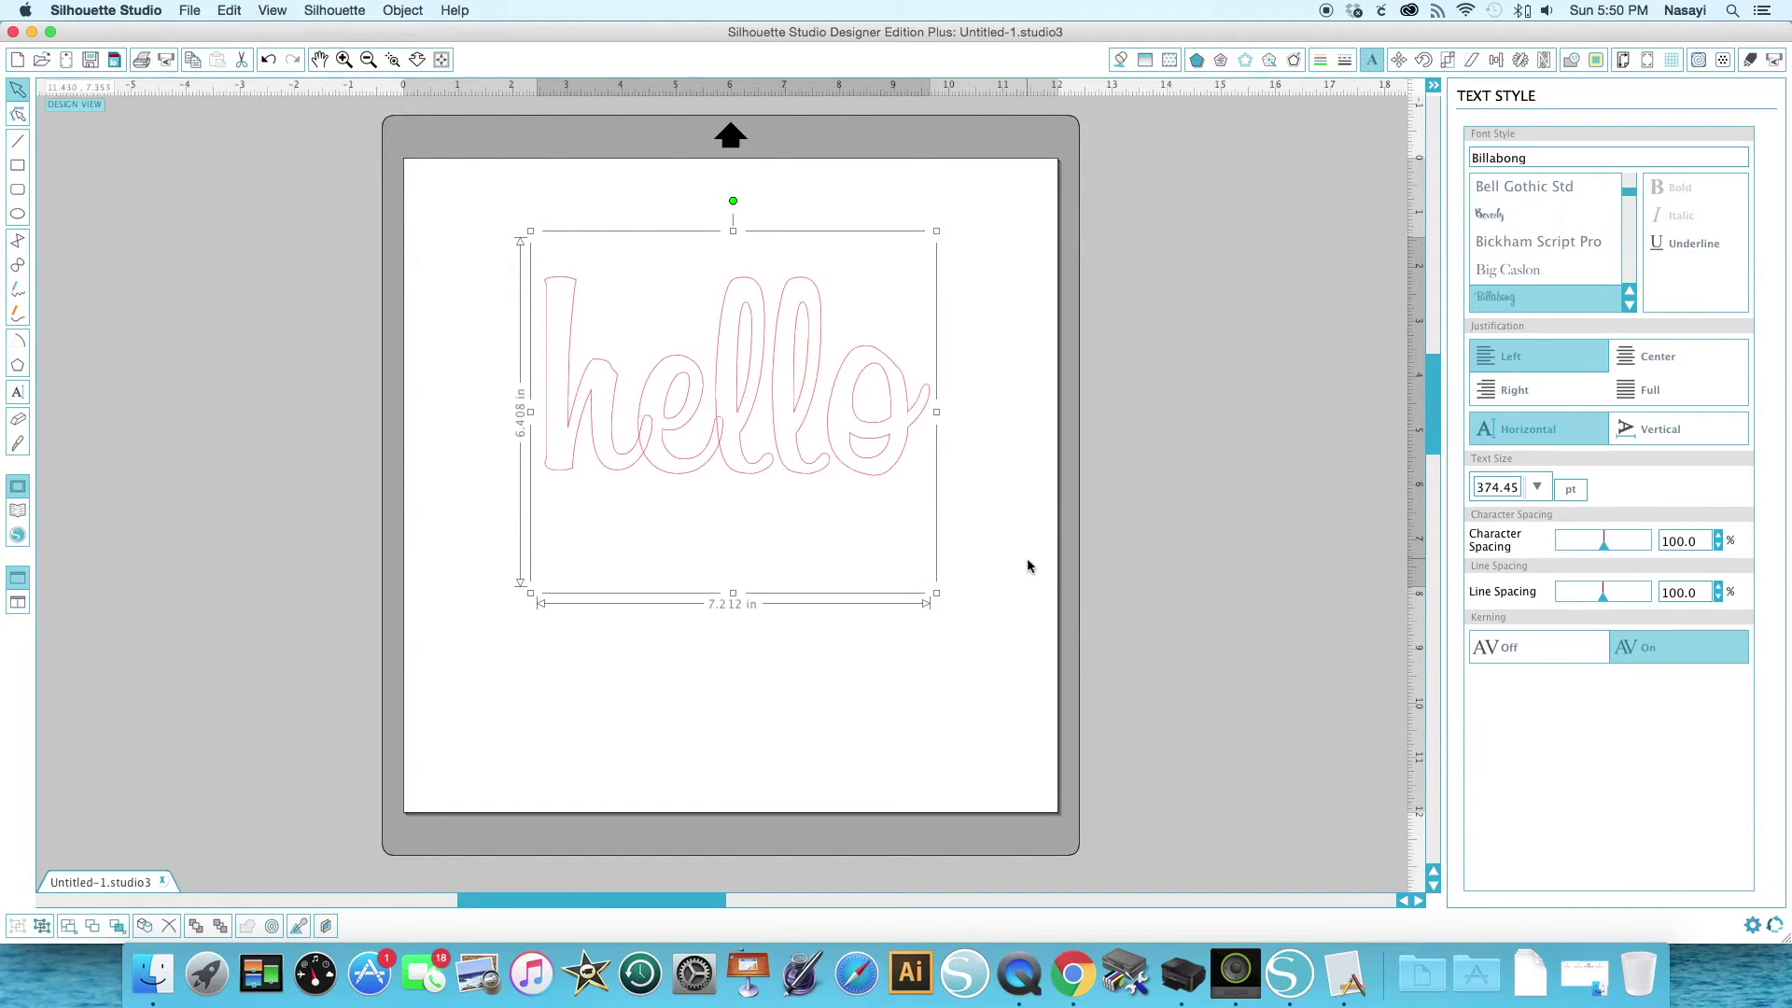
pyautogui.click(1030, 563)
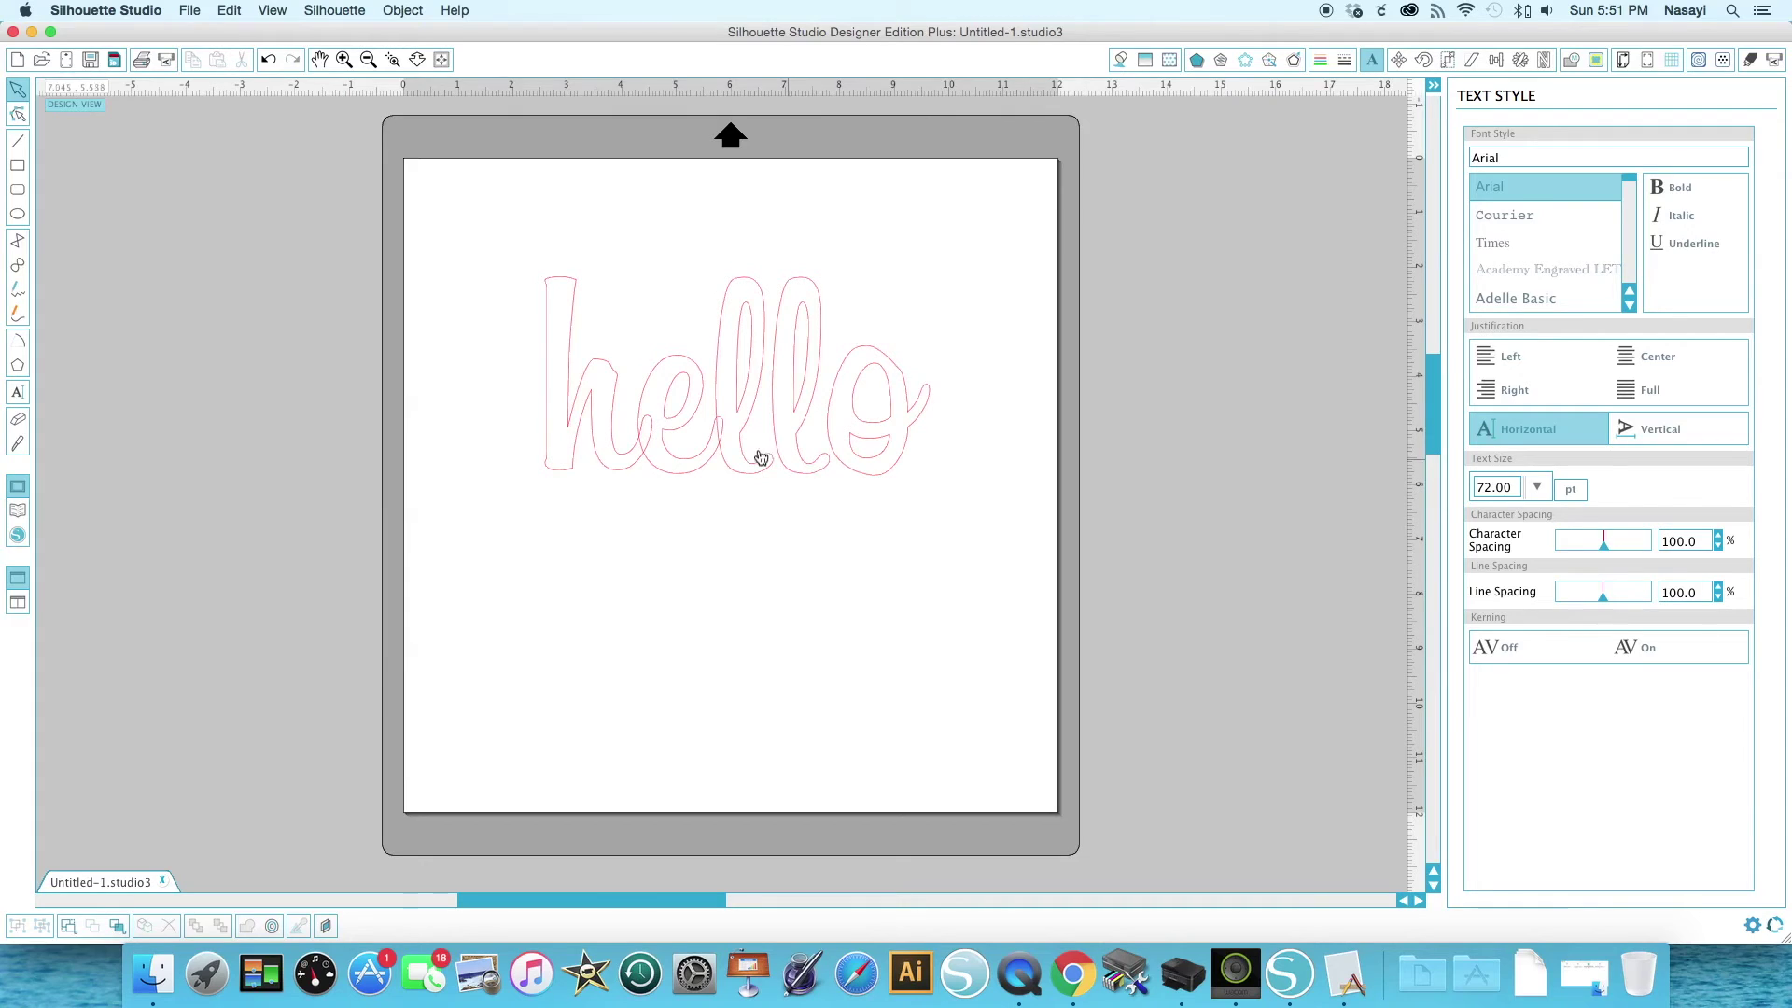
pyautogui.click(618, 410)
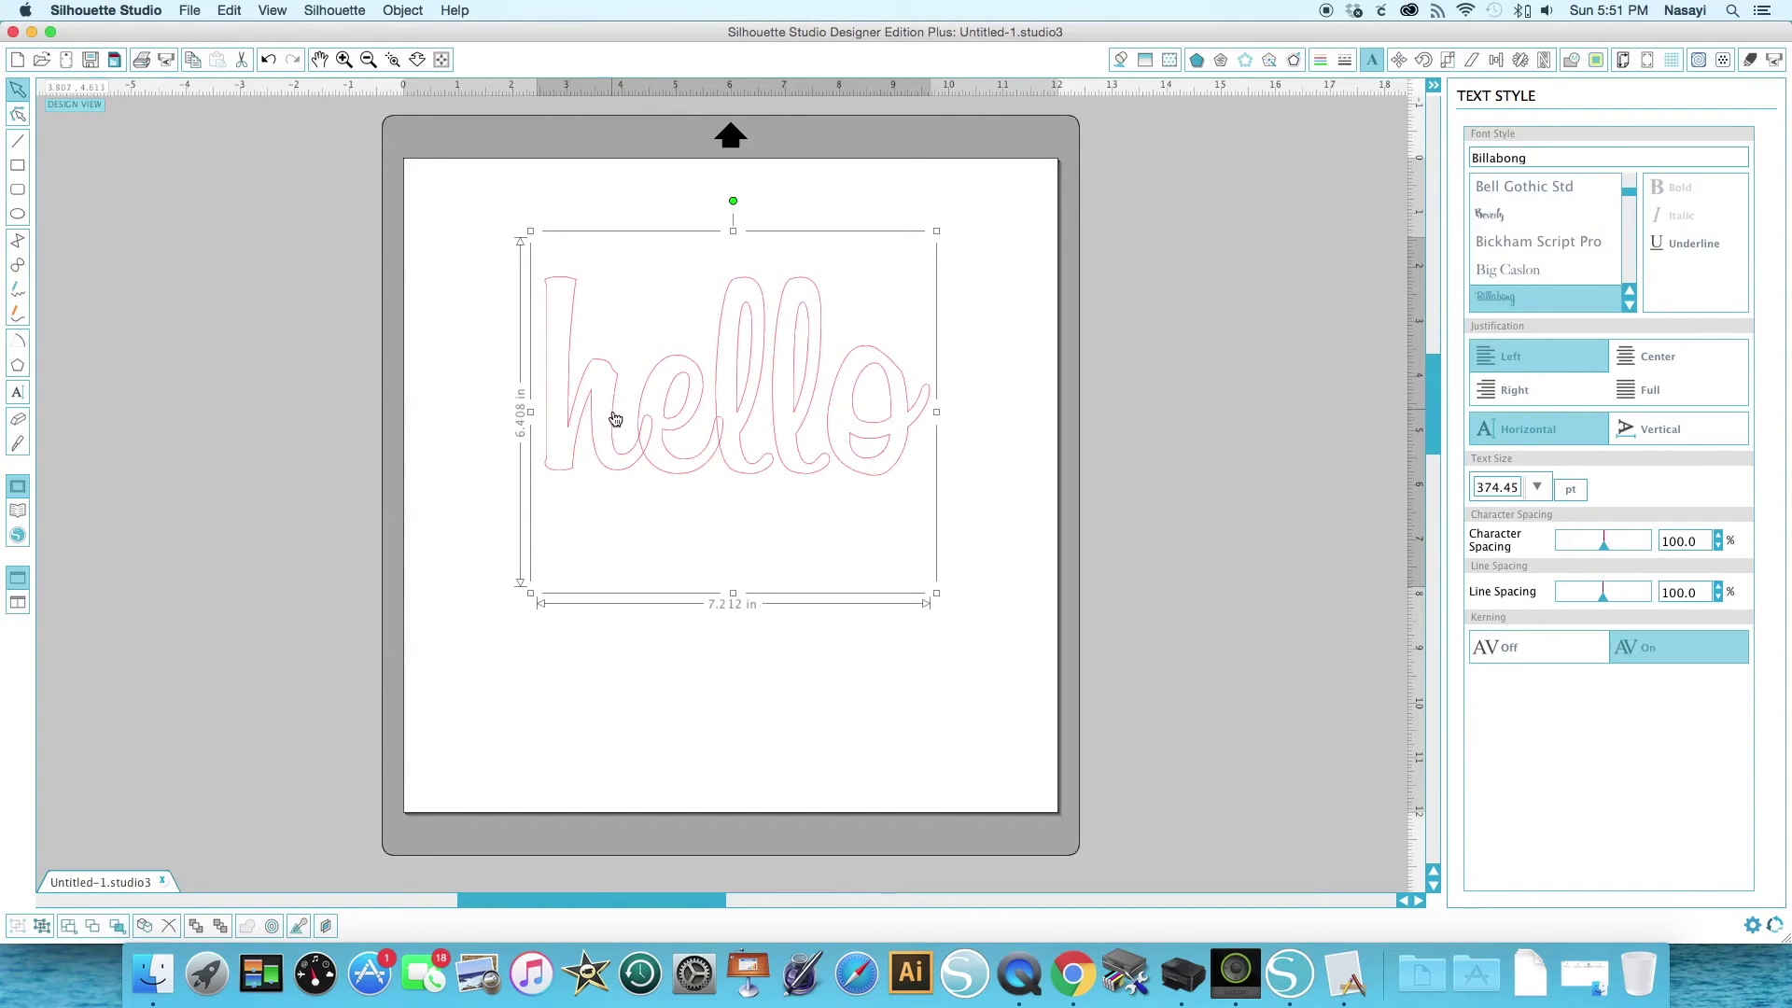
# Ungroup hello into separate letters
pyautogui.rightClick(622, 409)
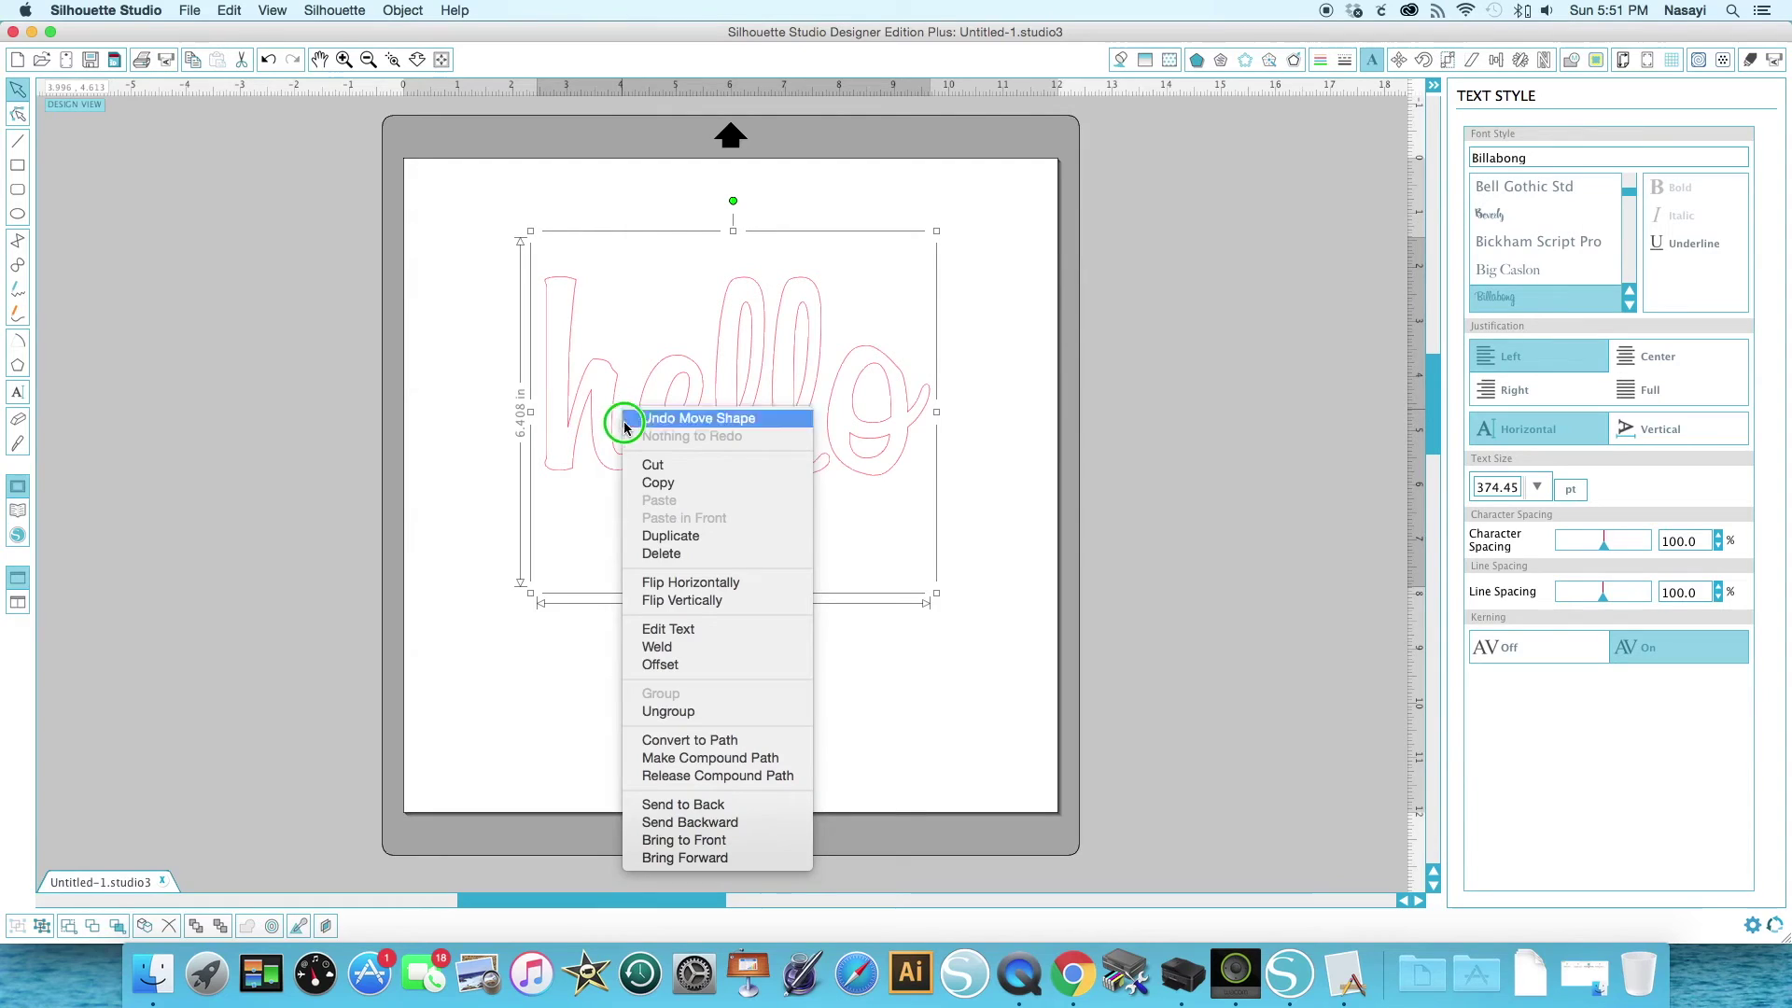
pyautogui.click(668, 714)
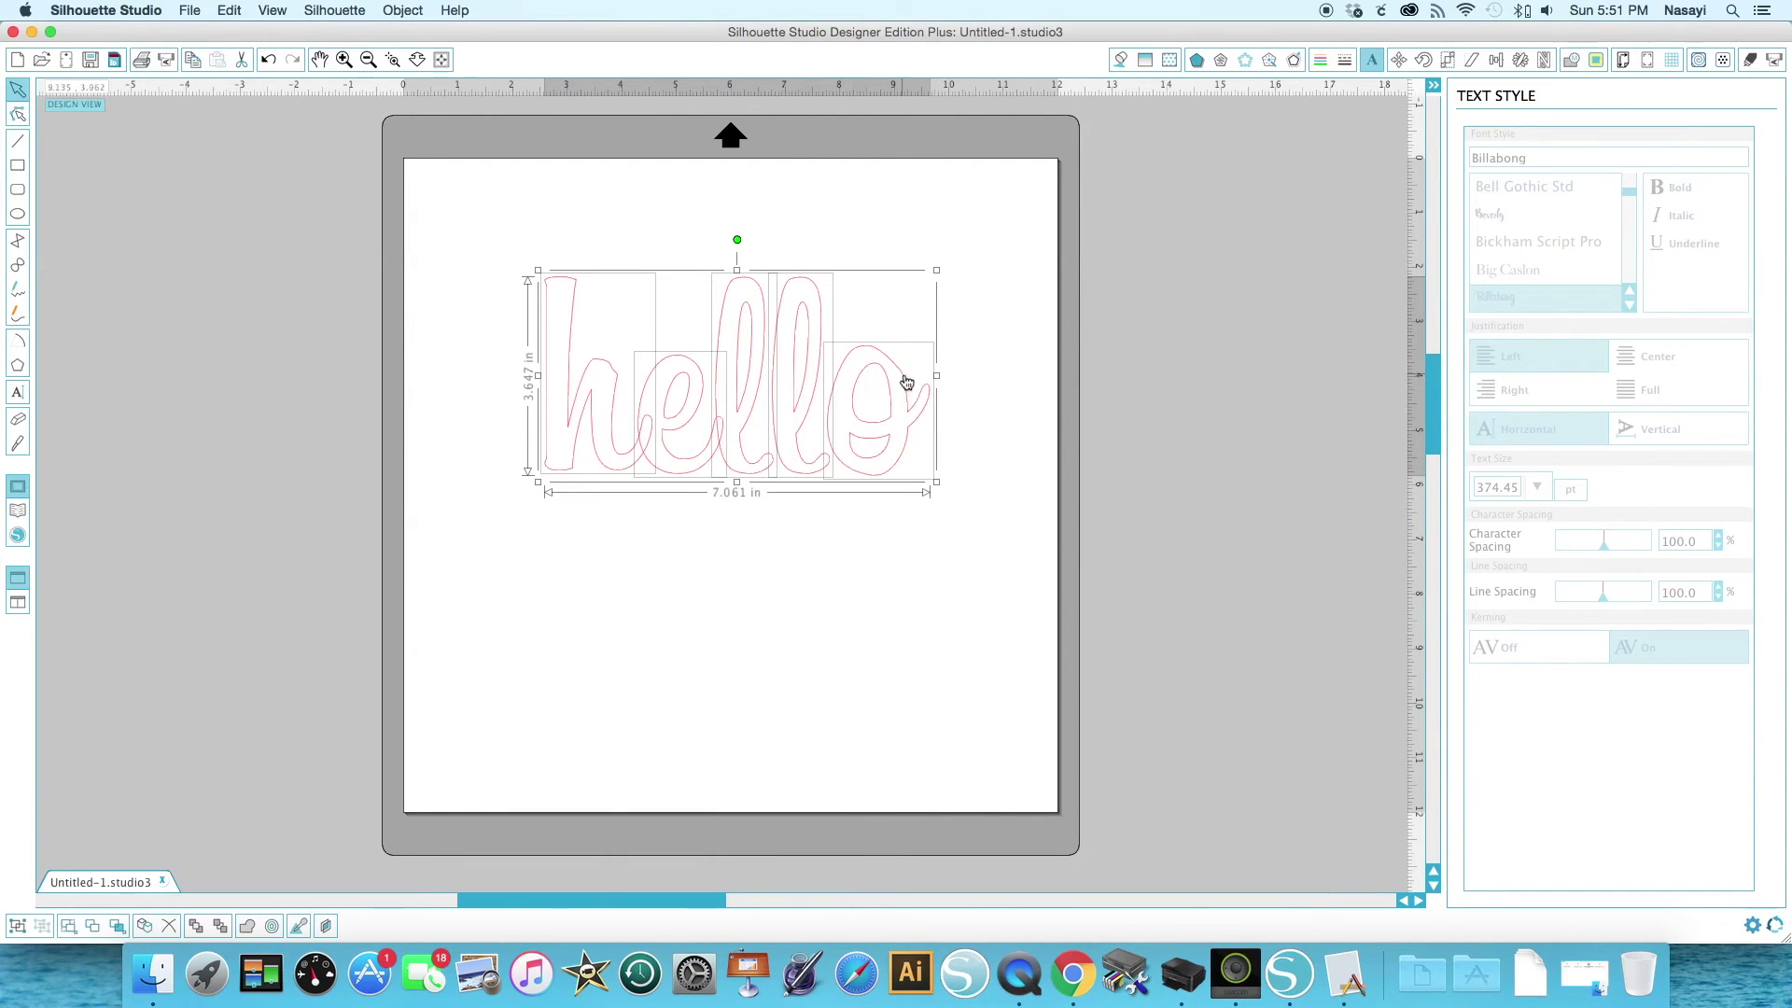
pyautogui.click(852, 523)
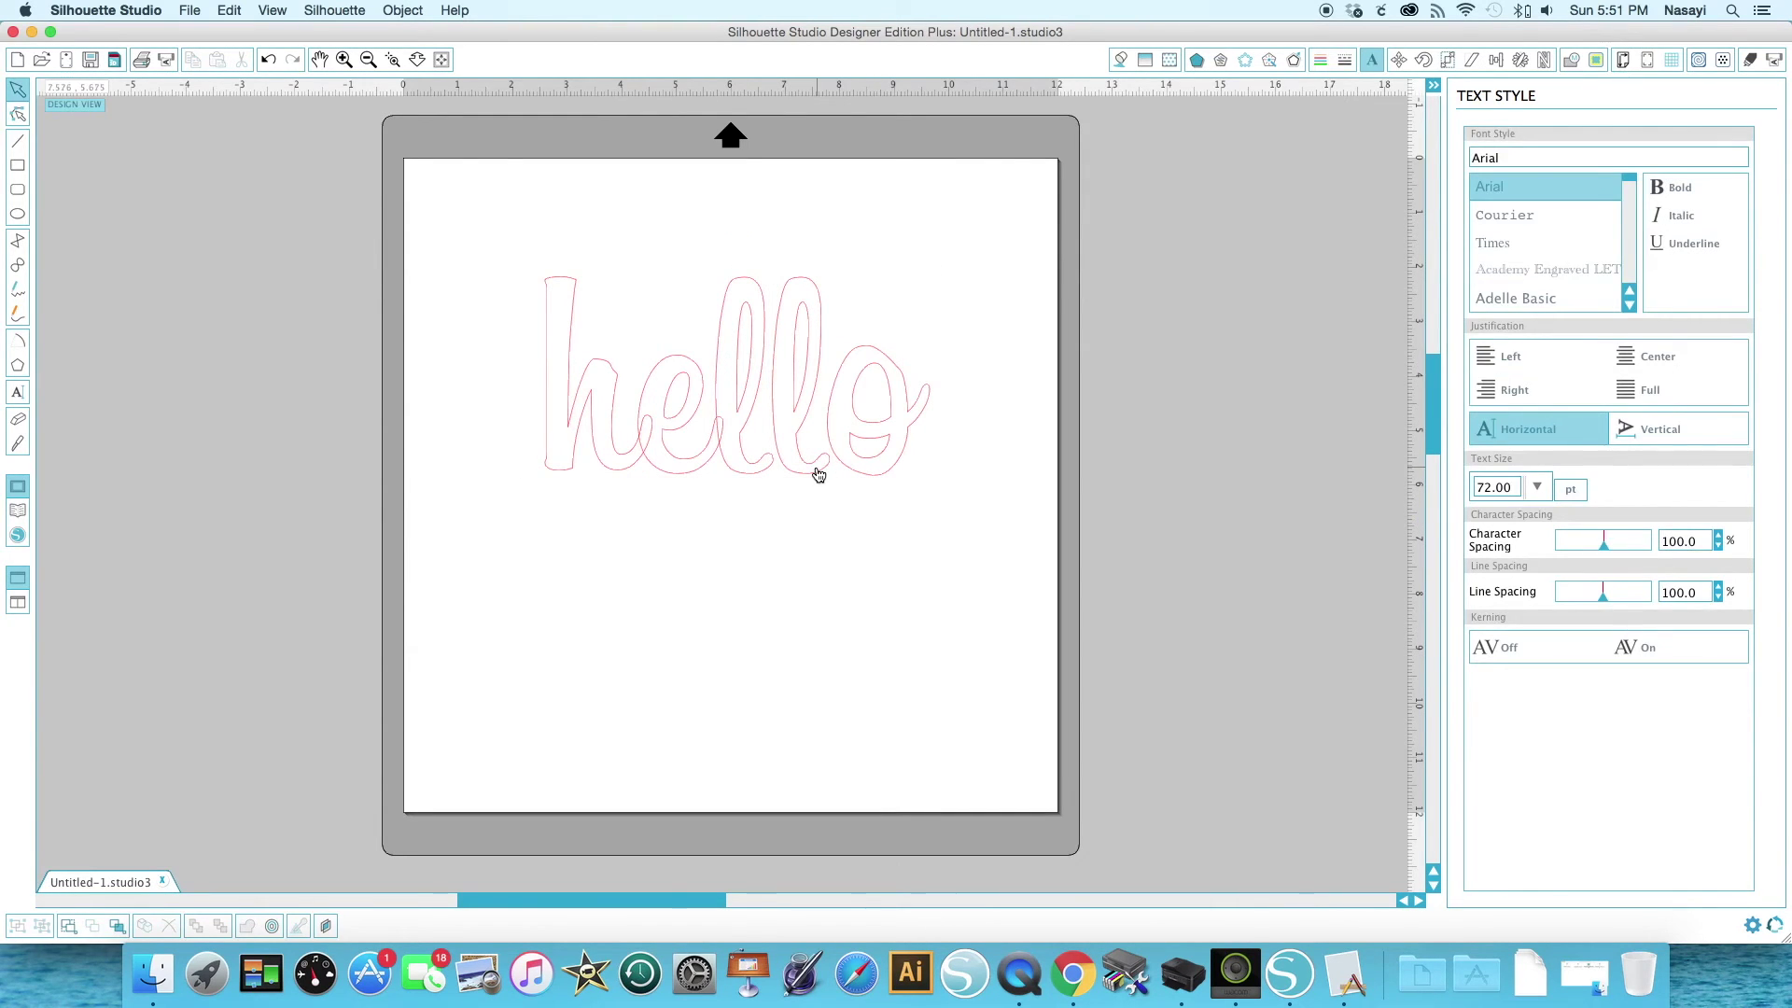
# Slide the second l and the o left so they overlap their neighbours
pyautogui.moveTo(819, 475); pyautogui.dragTo(829, 473)
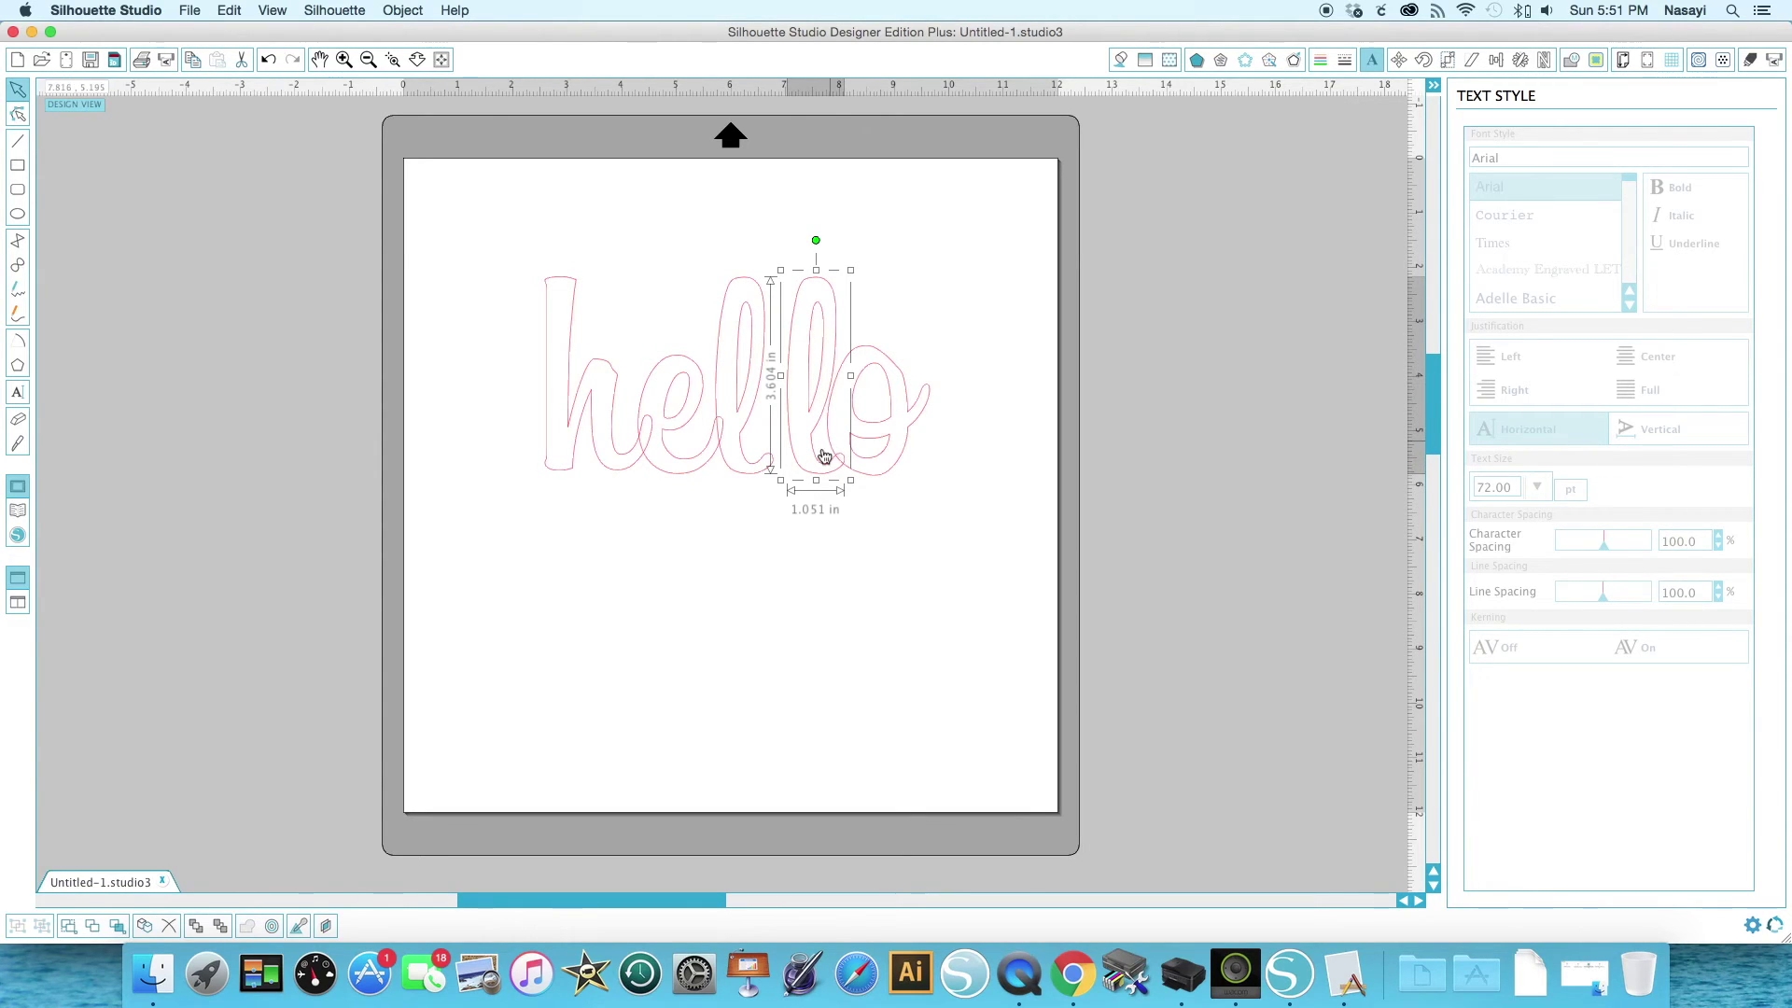
pyautogui.moveTo(820, 468); pyautogui.dragTo(797, 470)
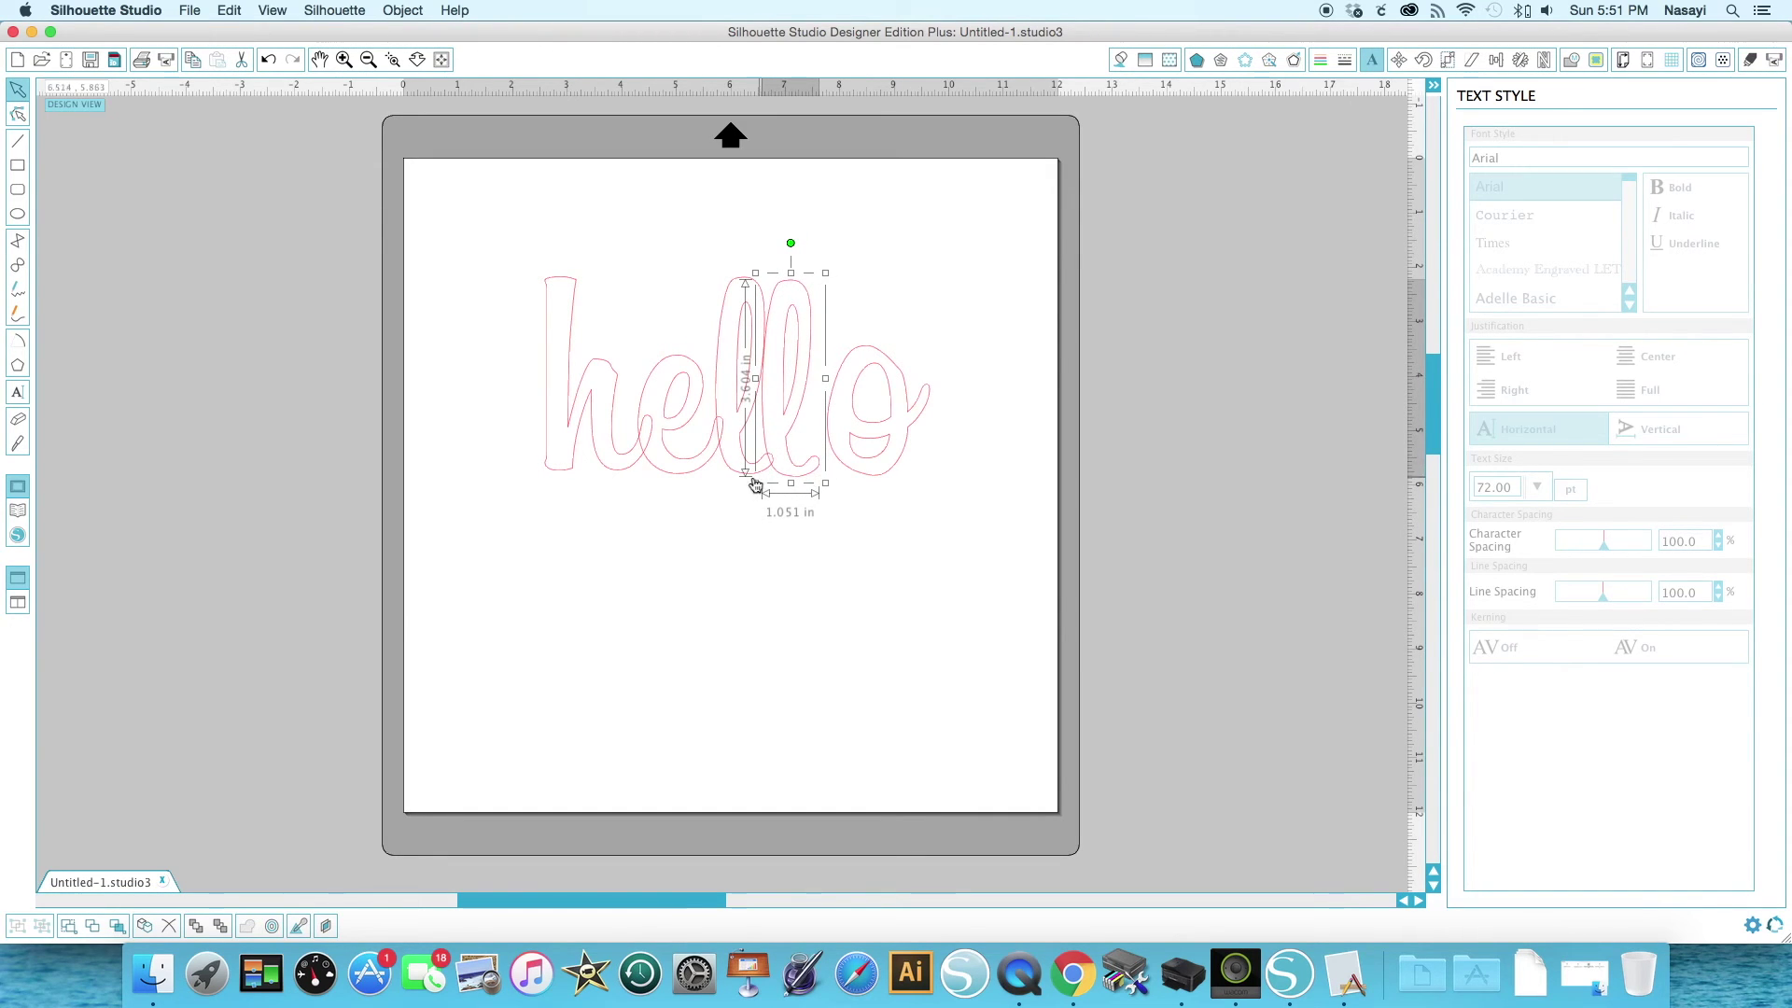
pyautogui.click(855, 472)
pyautogui.click(859, 474)
pyautogui.moveTo(860, 477); pyautogui.dragTo(861, 479)
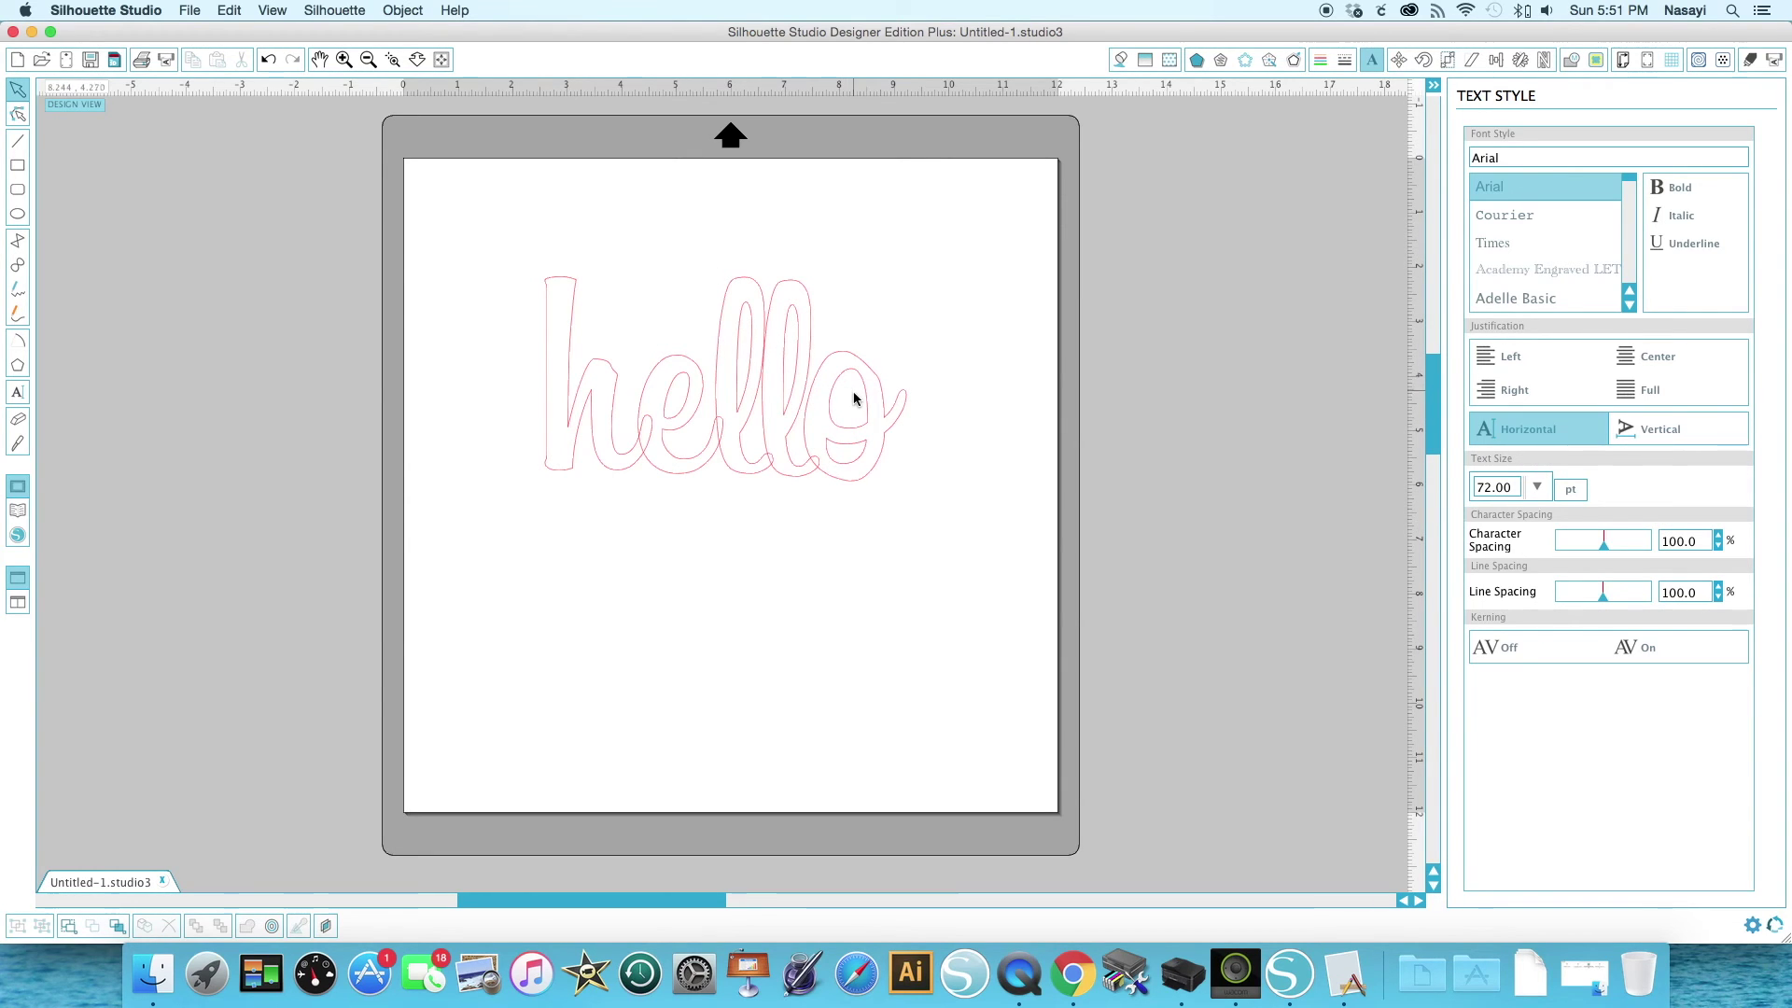
# Weld all five hello letters into one shape, then undo the weld
pyautogui.moveTo(467, 219); pyautogui.dragTo(987, 588)
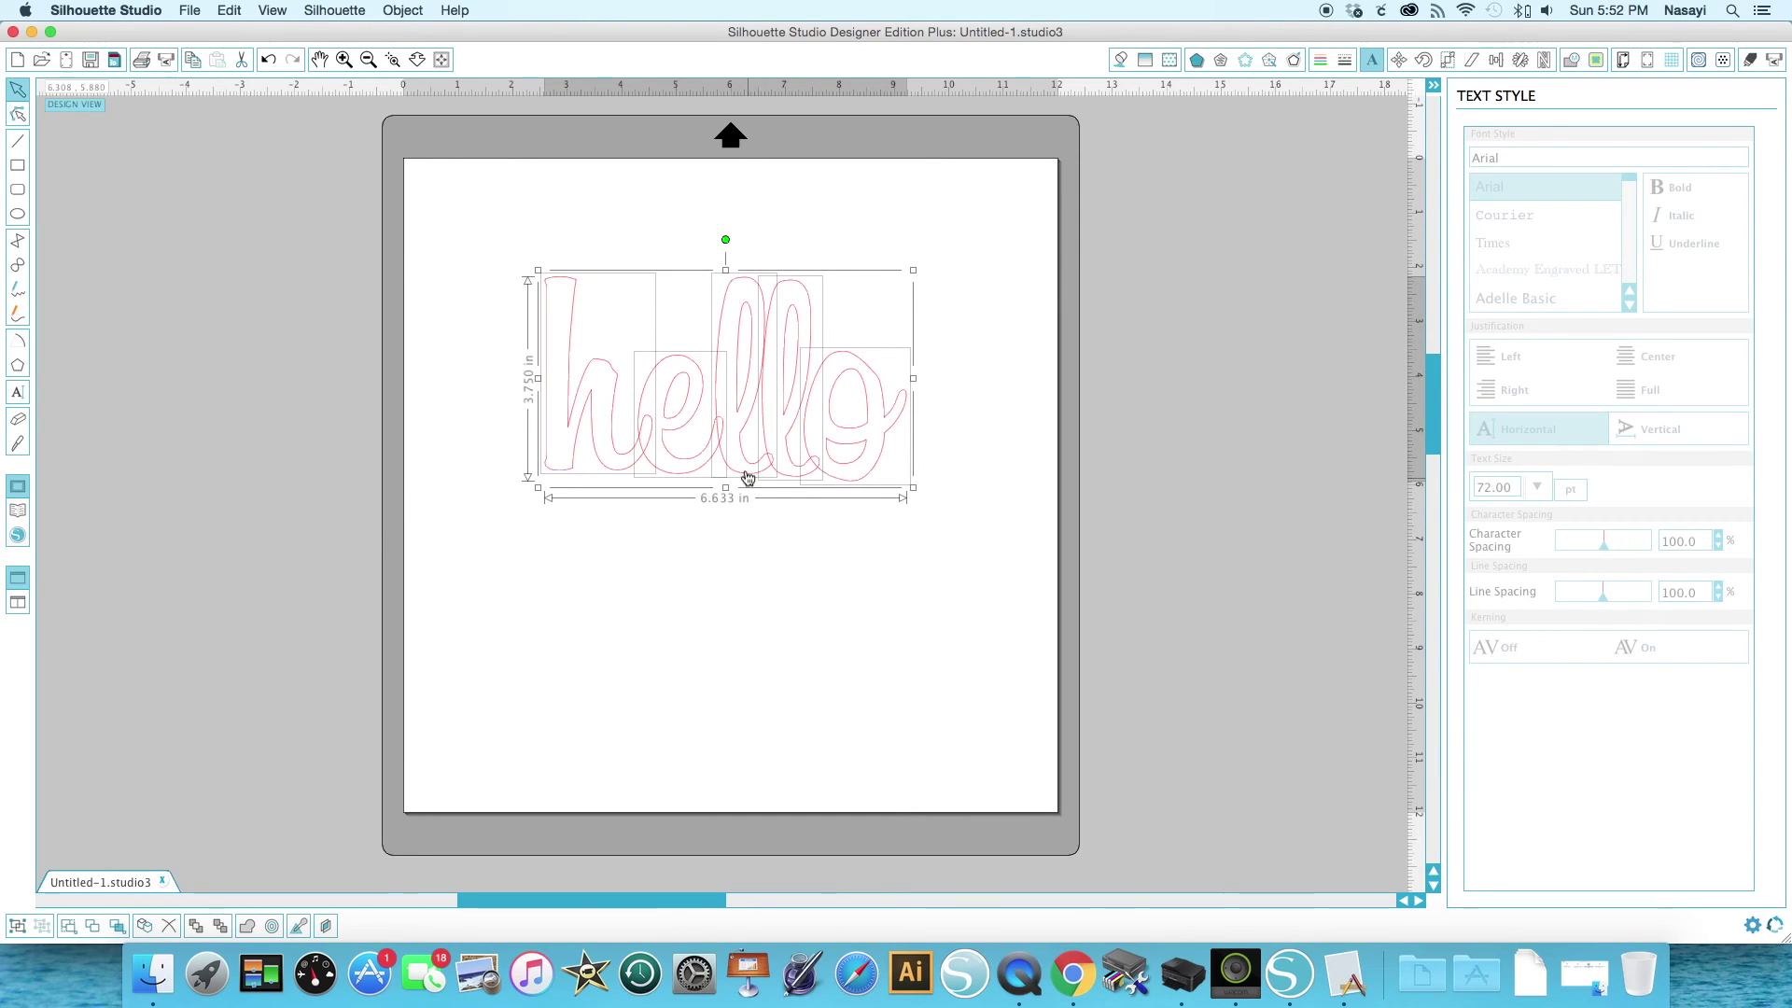
pyautogui.rightClick(734, 417)
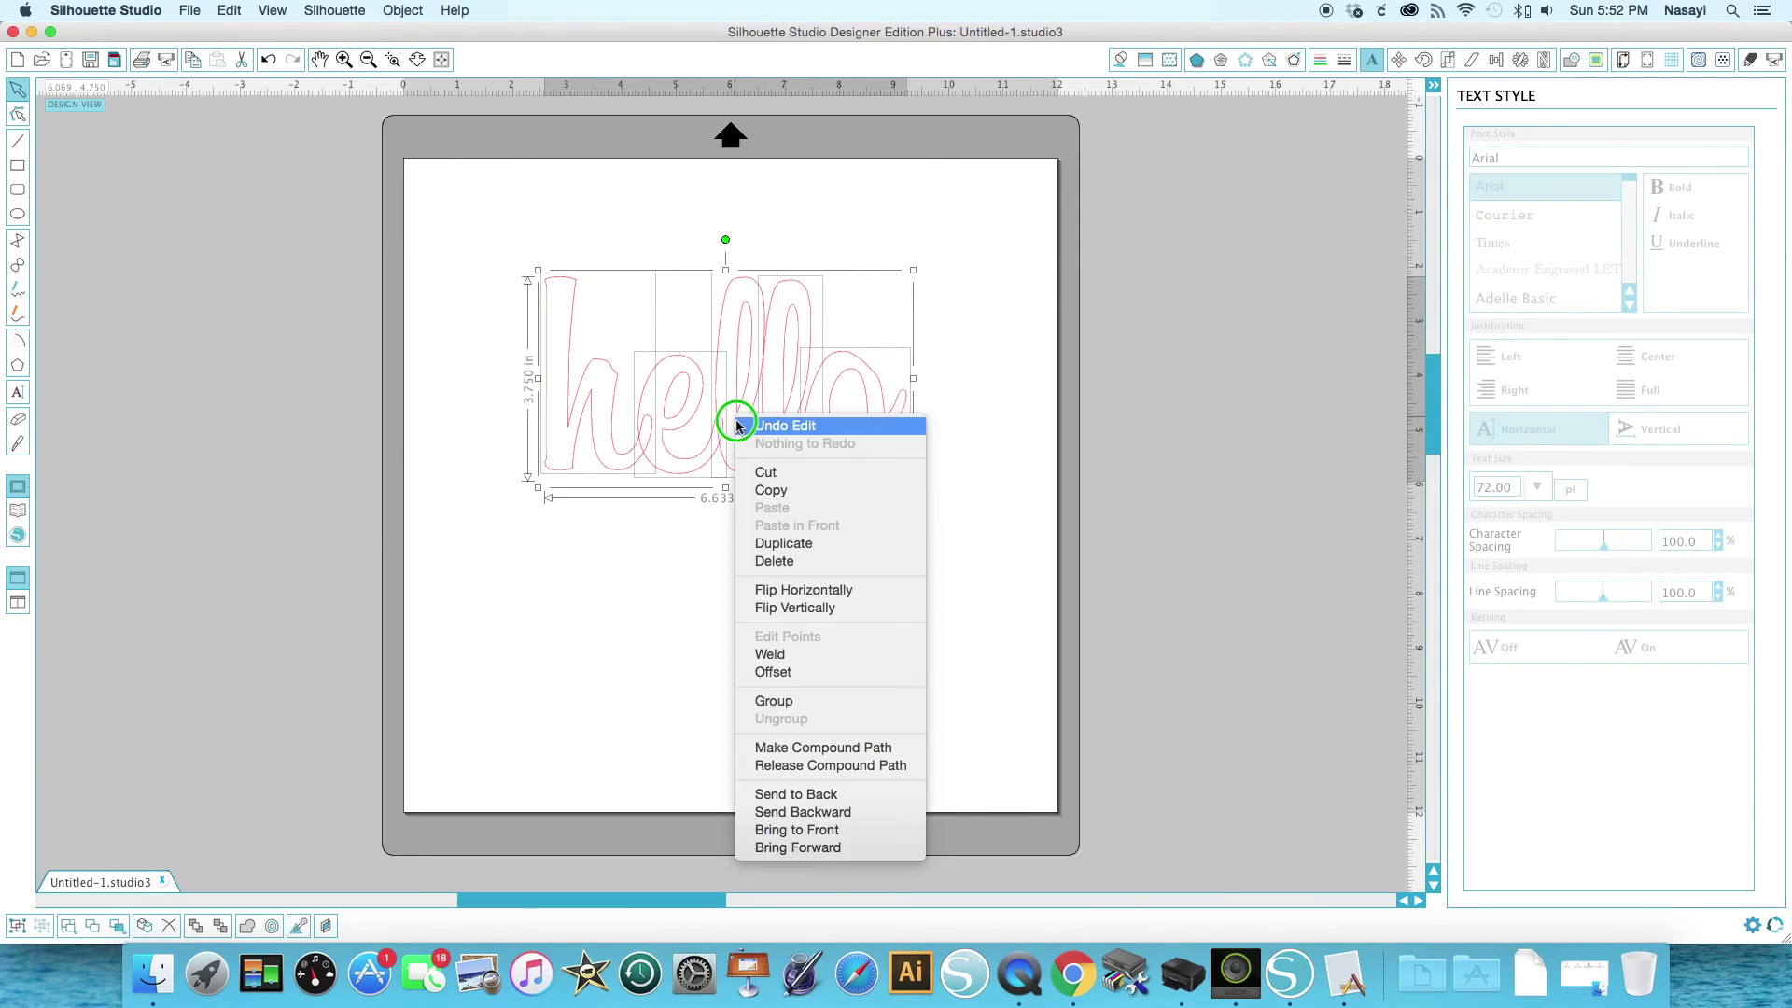
pyautogui.click(771, 655)
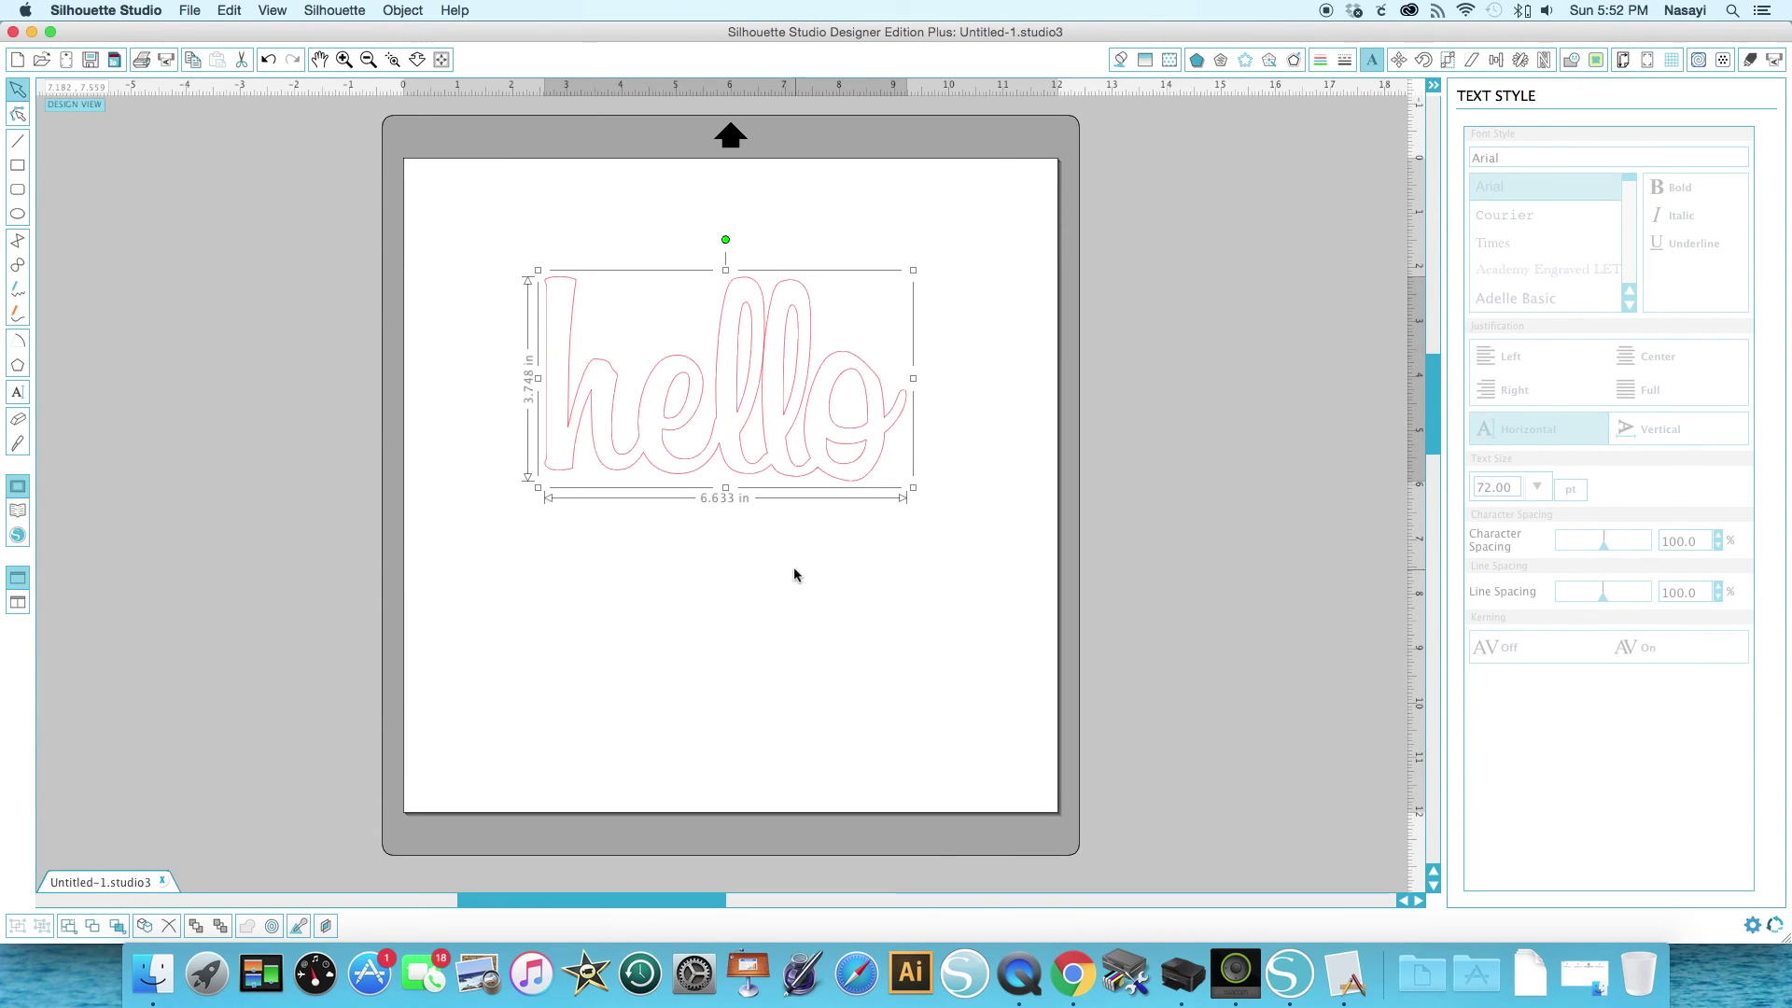
pyautogui.click(269, 60)
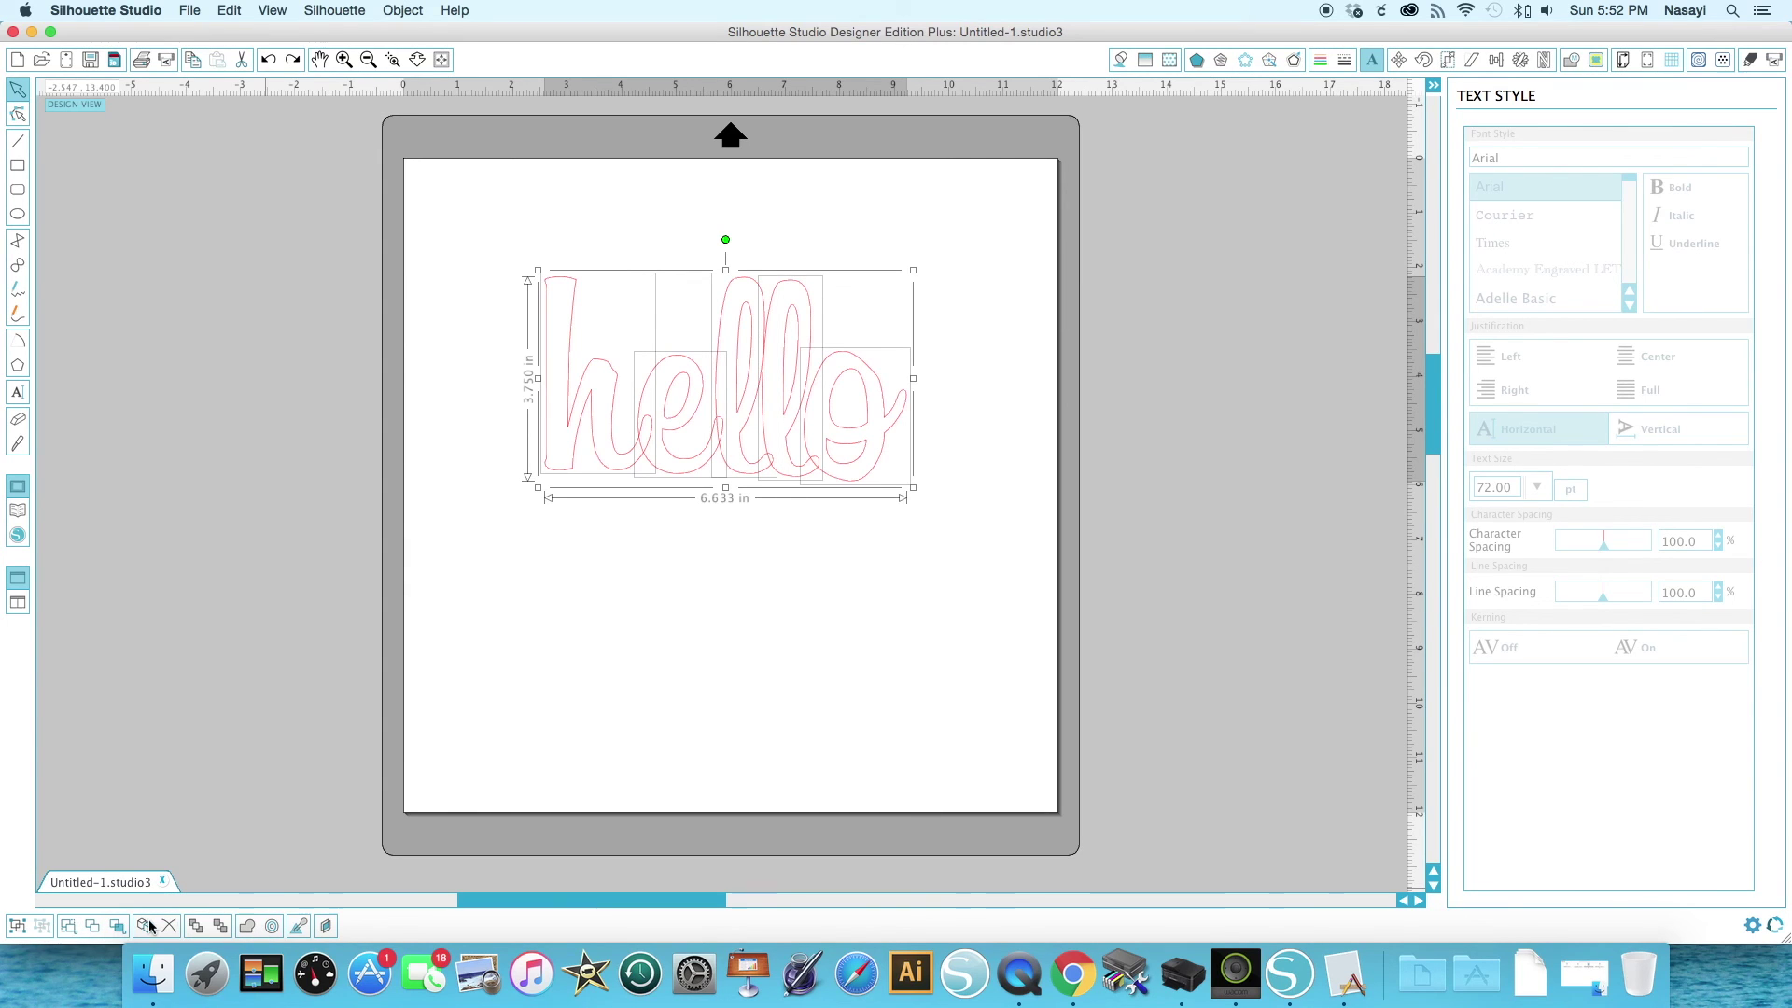
pyautogui.click(248, 928)
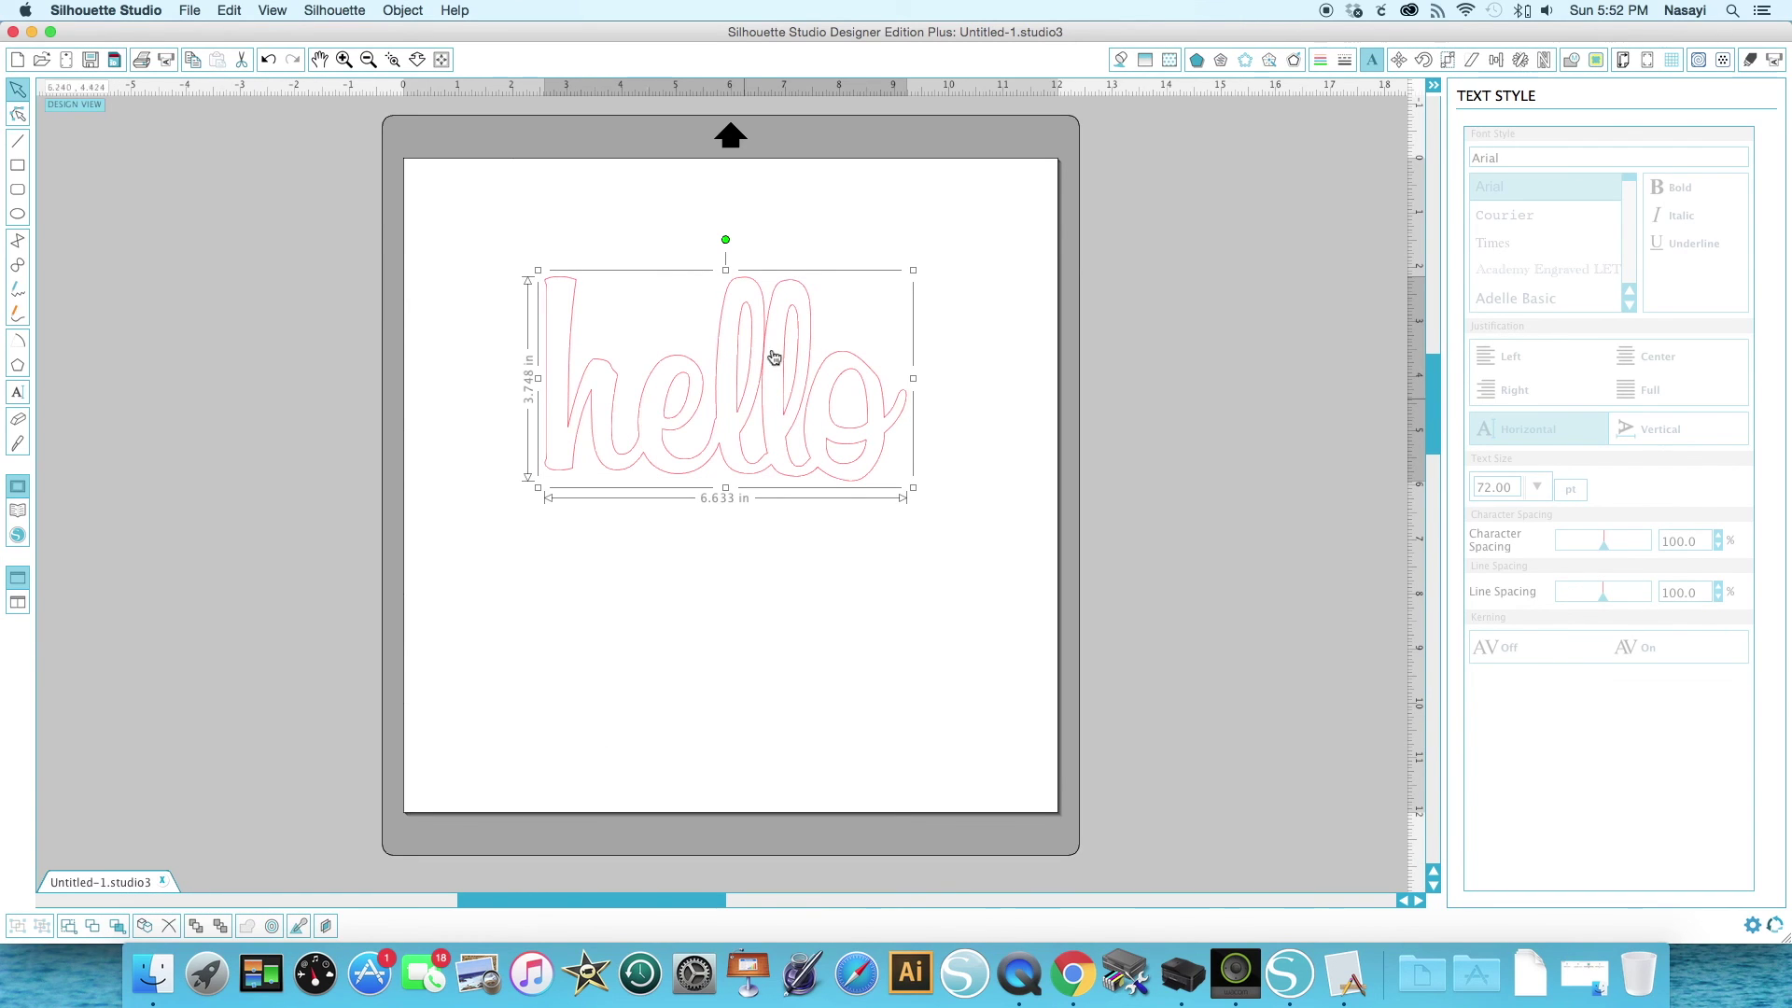
pyautogui.rightClick(707, 396)
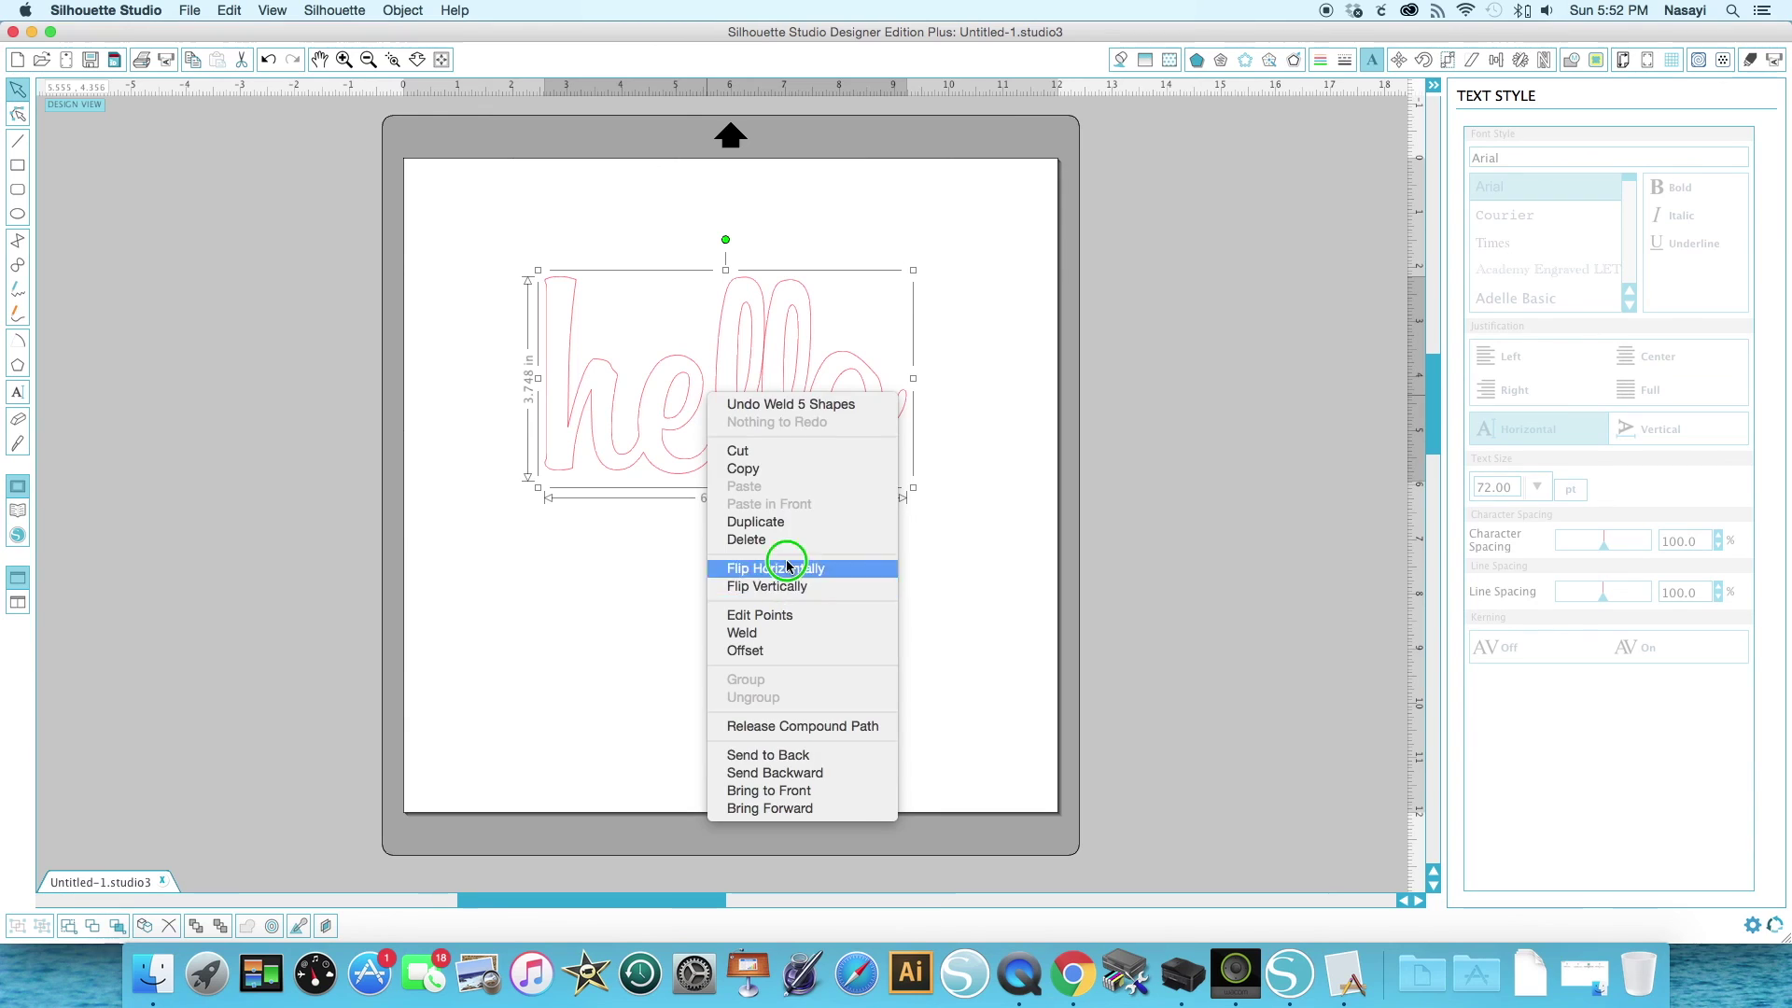
pyautogui.press('Escape')
pyautogui.click(1099, 480)
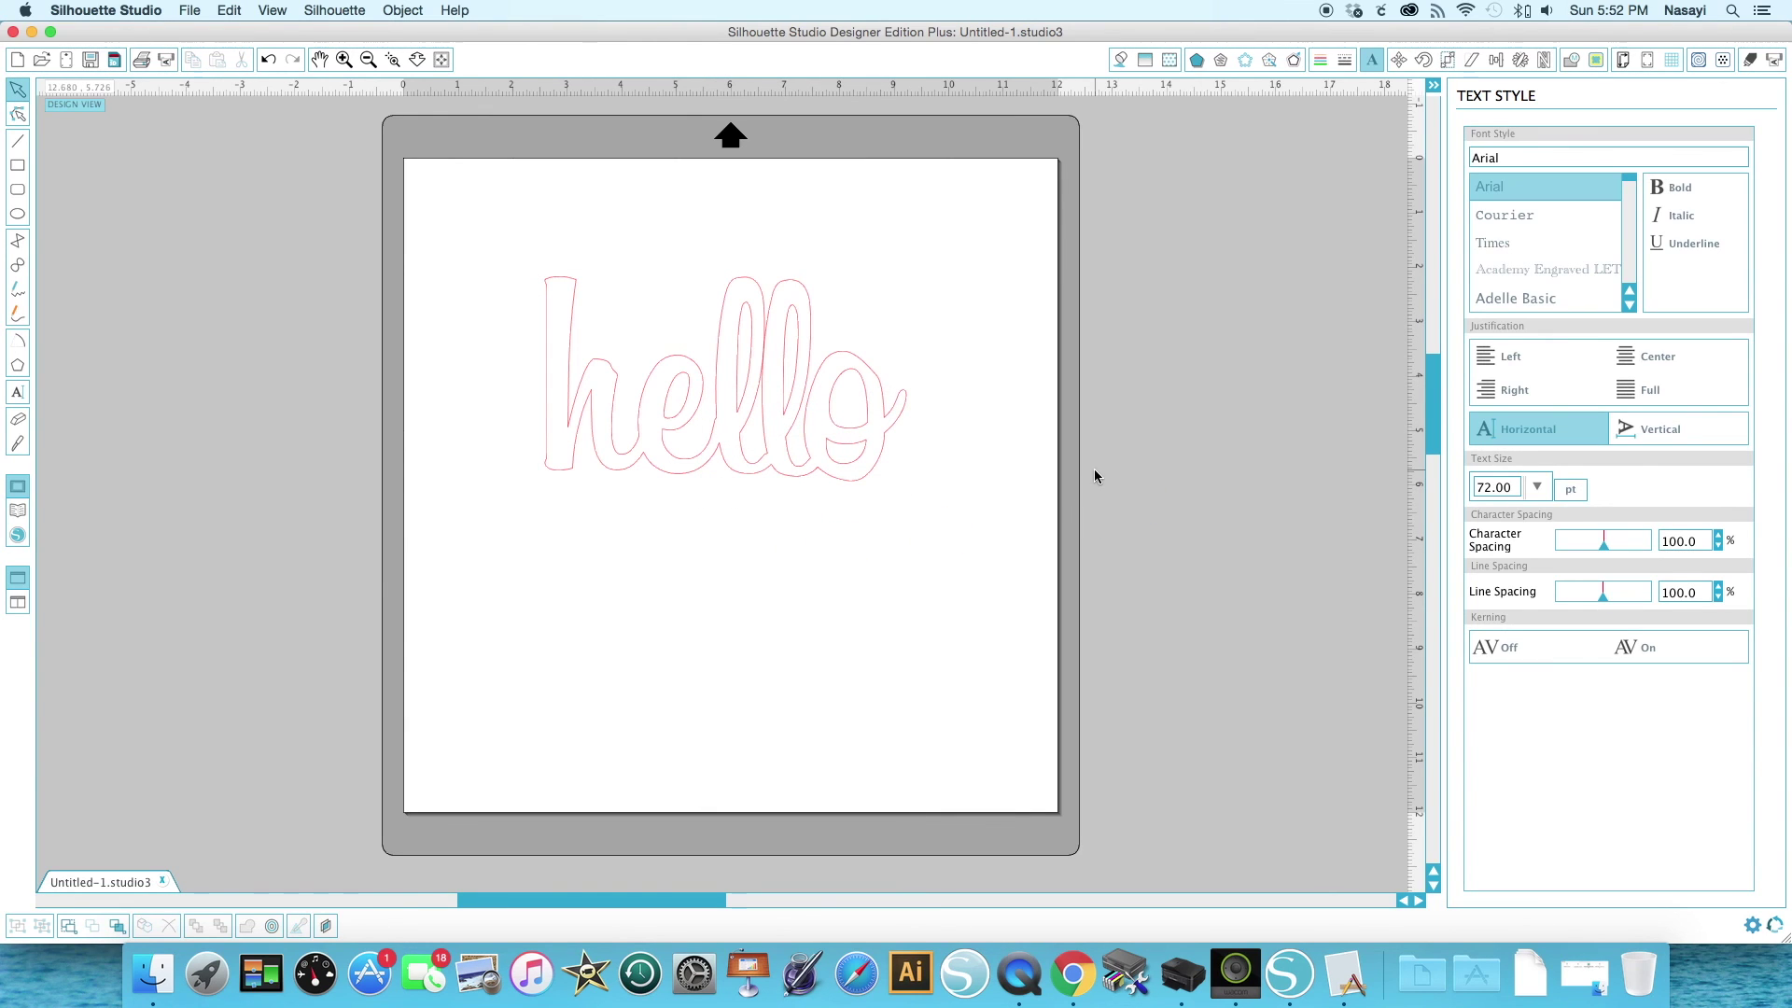